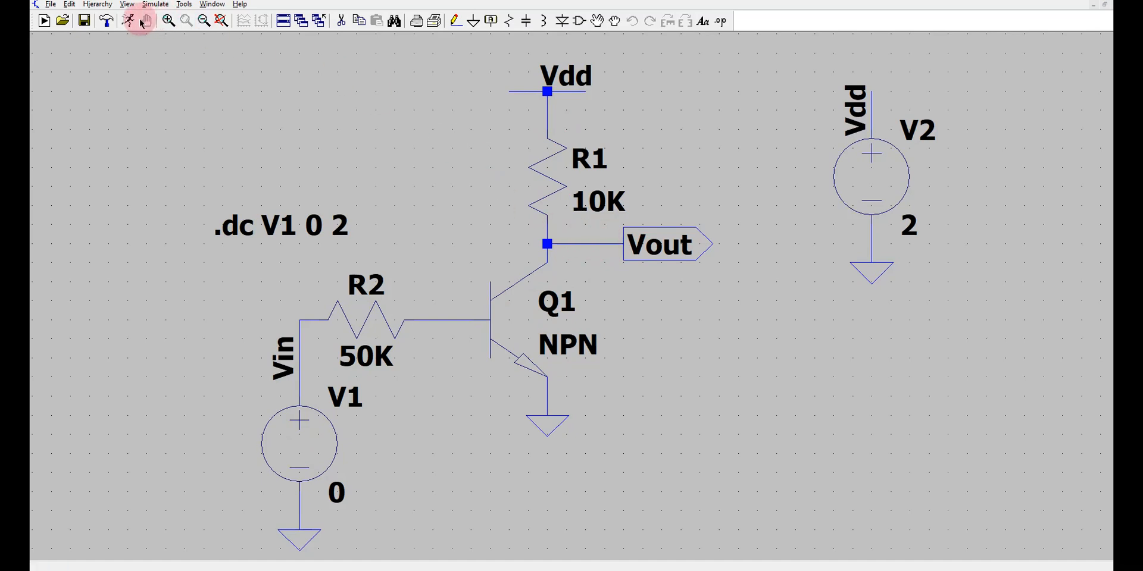
Run the DC sweep of the RTL inverter and plot the Vin and Vout voltages and the current through R1.
{"action": "left_click", "coordinate": [130, 22]}
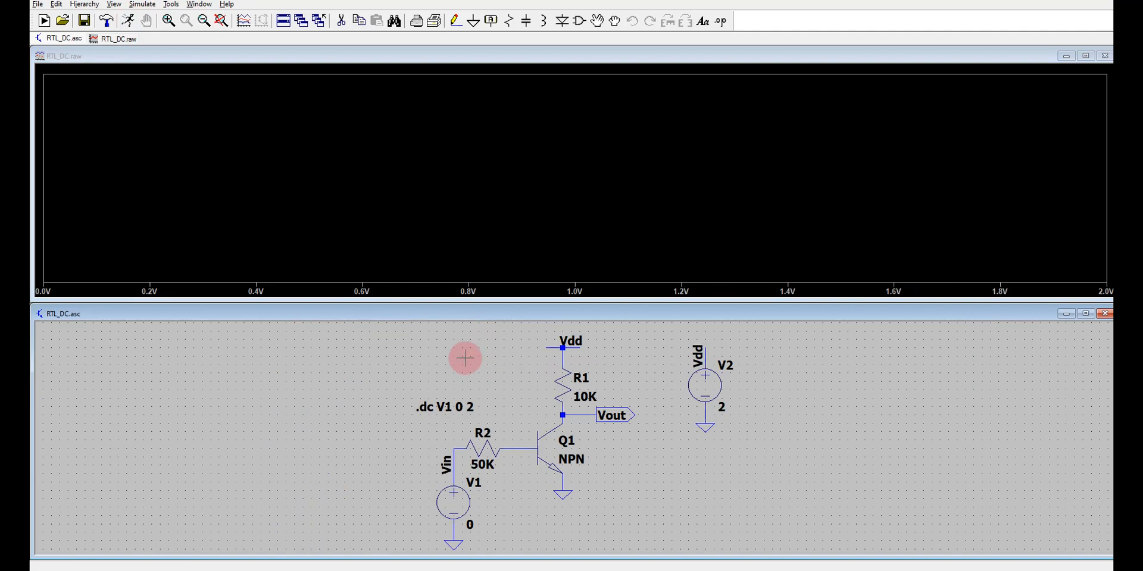
{"action": "left_click", "coordinate": [455, 467]}
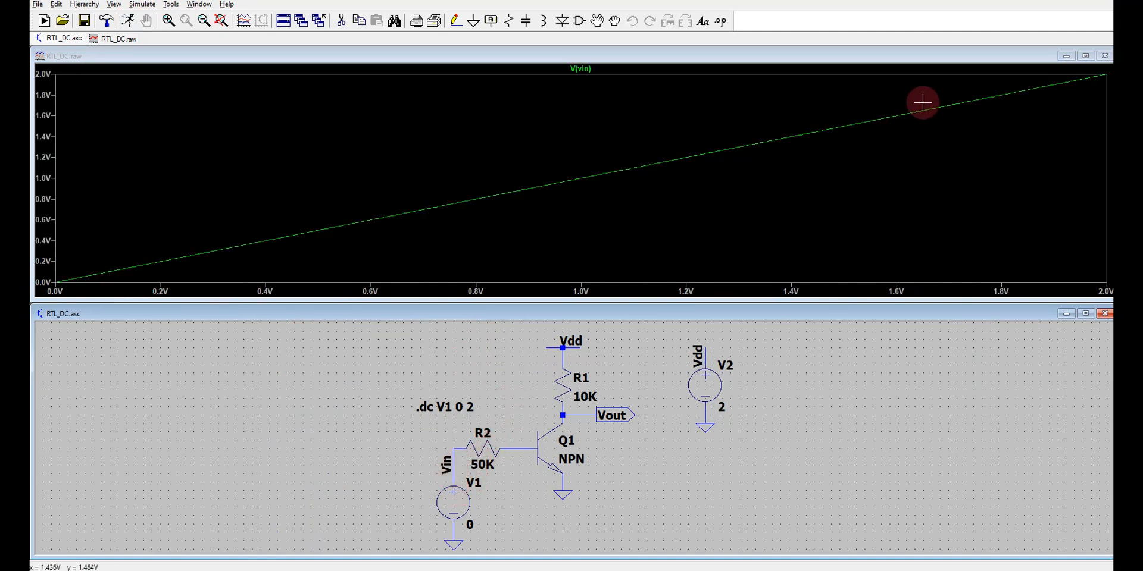
{"action": "left_click", "coordinate": [618, 410]}
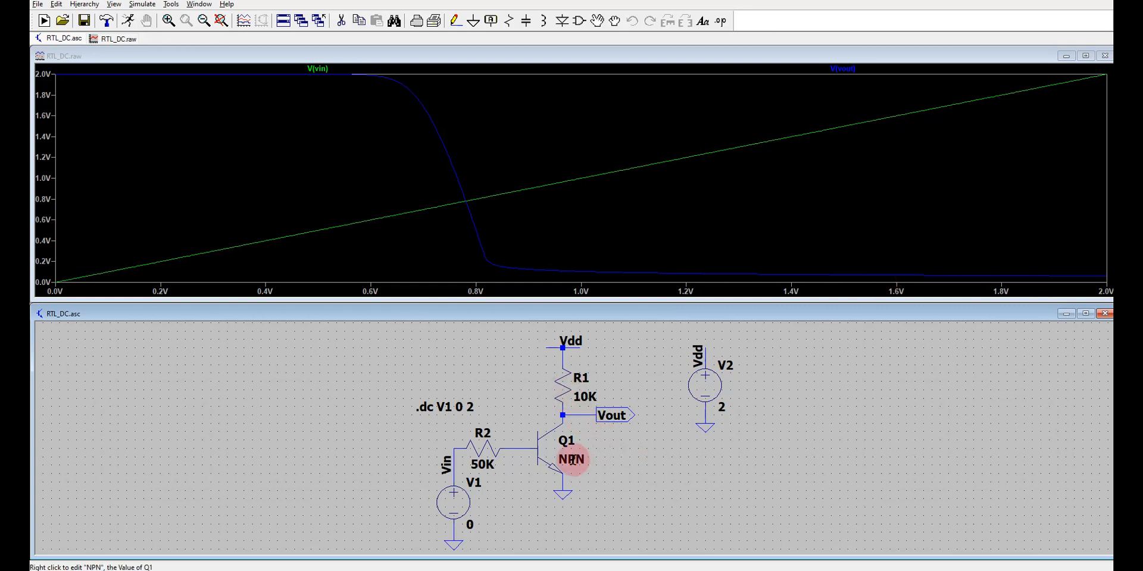
{"action": "left_click", "coordinate": [558, 397]}
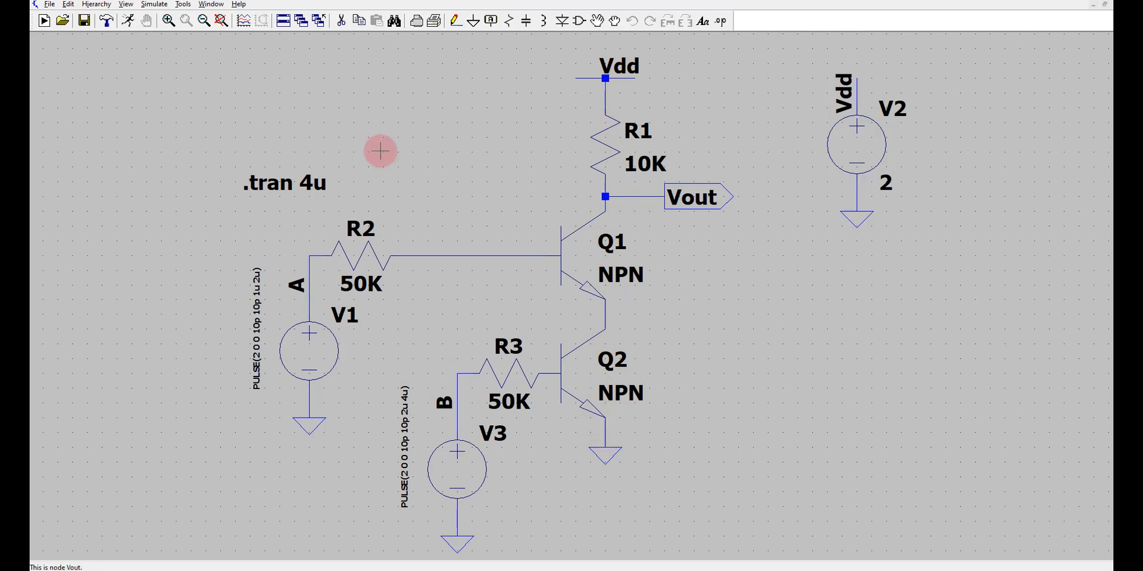
Run the transient simulation of the RTL NAND circuit and plot nodes A, B and Vout plus the collector current of Q1.
{"action": "left_click", "coordinate": [130, 21]}
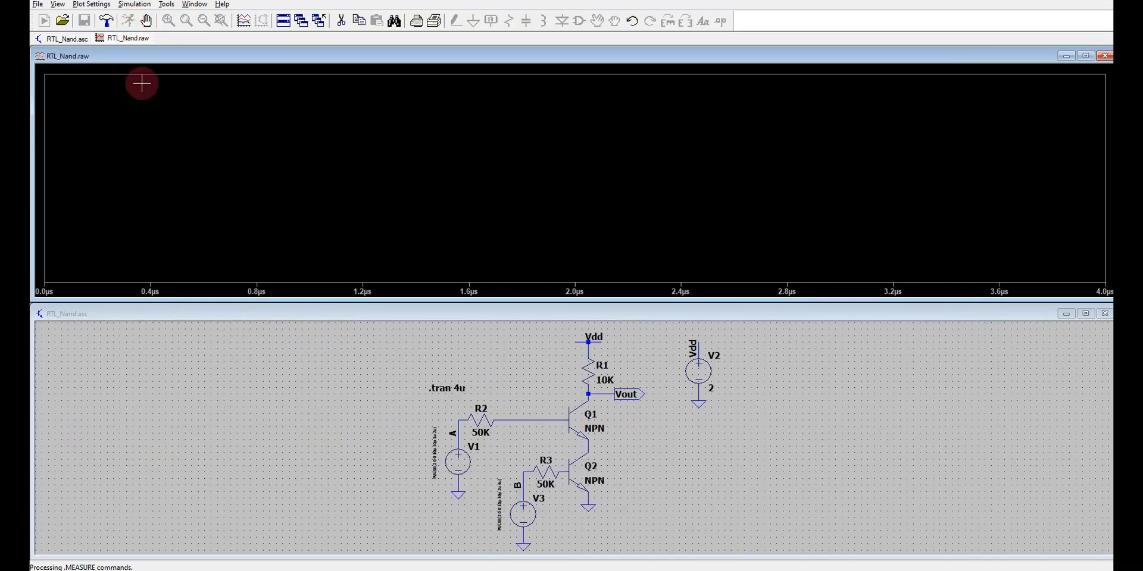
{"action": "left_click", "coordinate": [453, 433]}
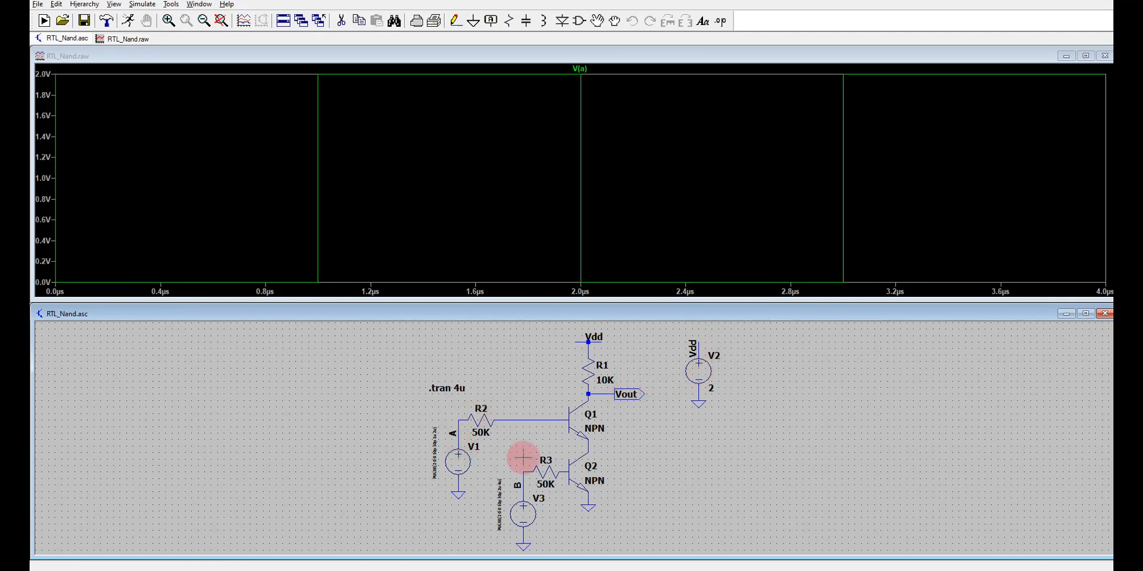
{"action": "left_click", "coordinate": [517, 485]}
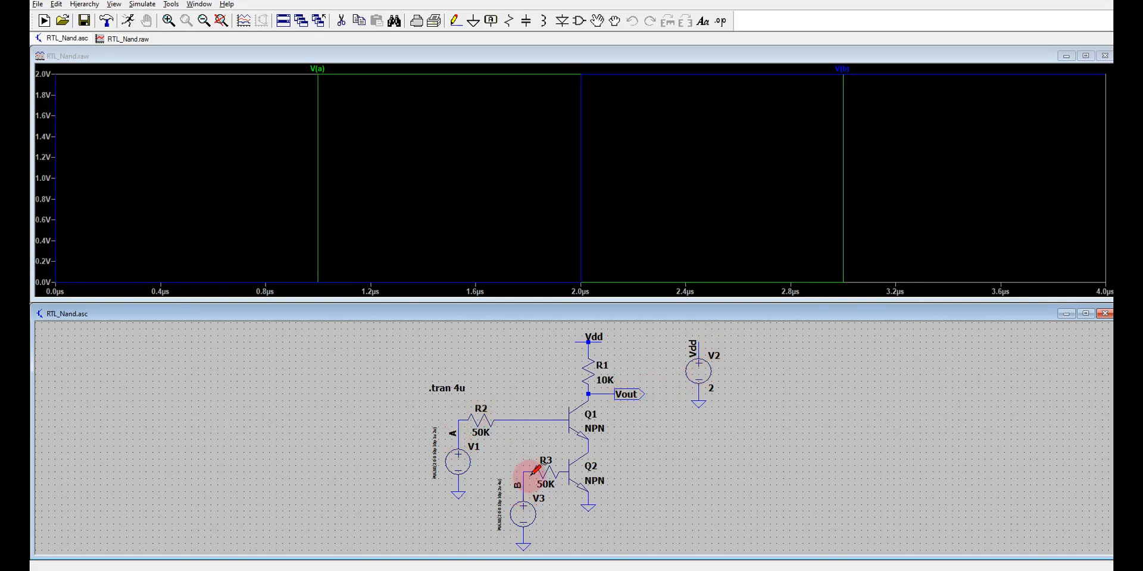
{"action": "left_click", "coordinate": [629, 392]}
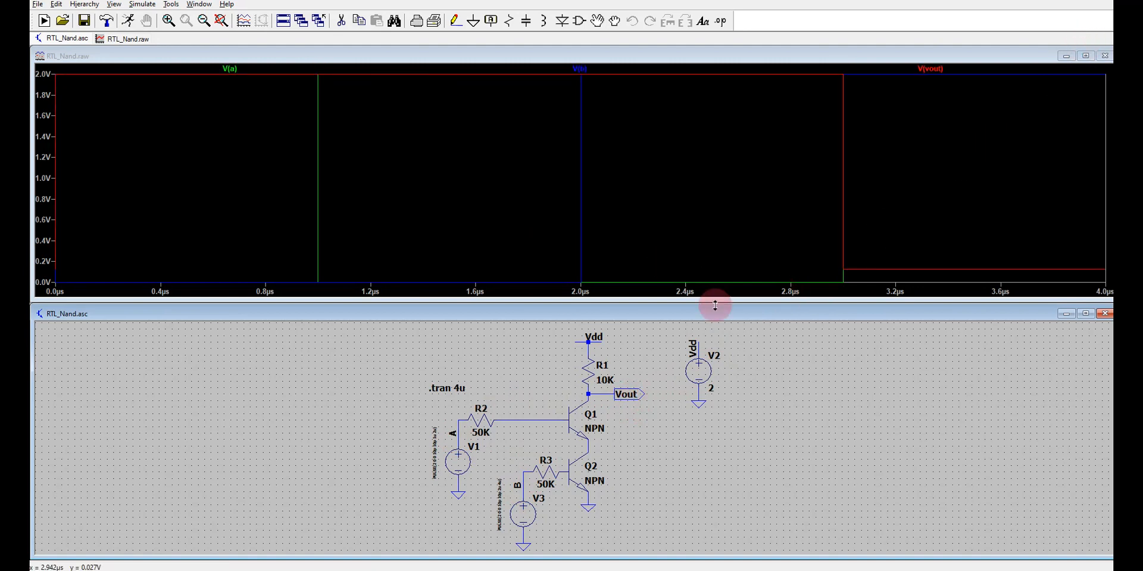
{"action": "left_click", "coordinate": [591, 392]}
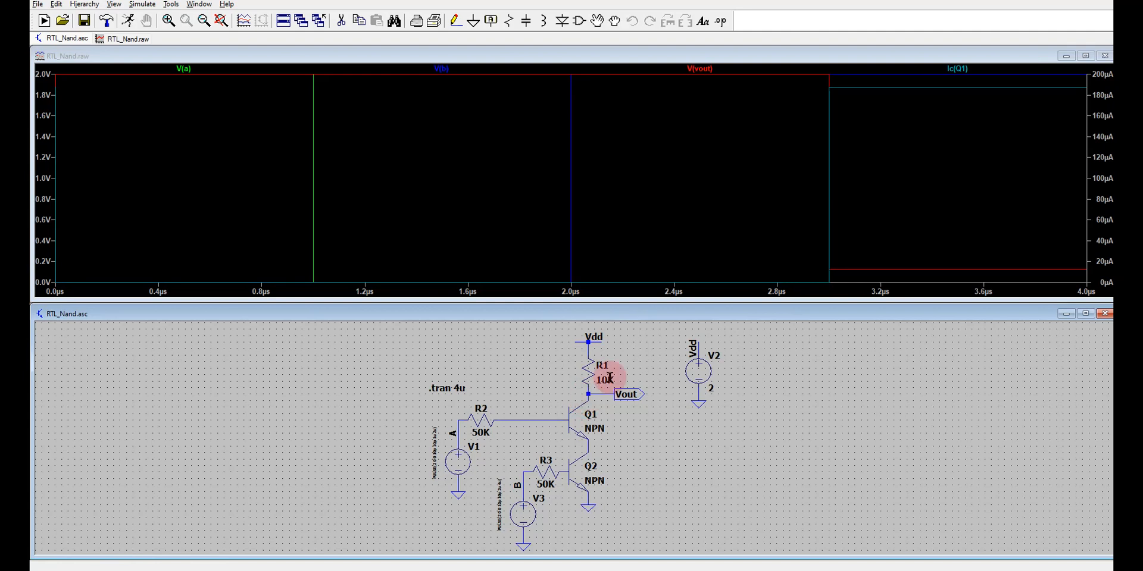
Maximize the NAND waveform window and add three empty plot panes.
{"action": "left_click", "coordinate": [1085, 55]}
{"action": "right_click", "coordinate": [577, 322]}
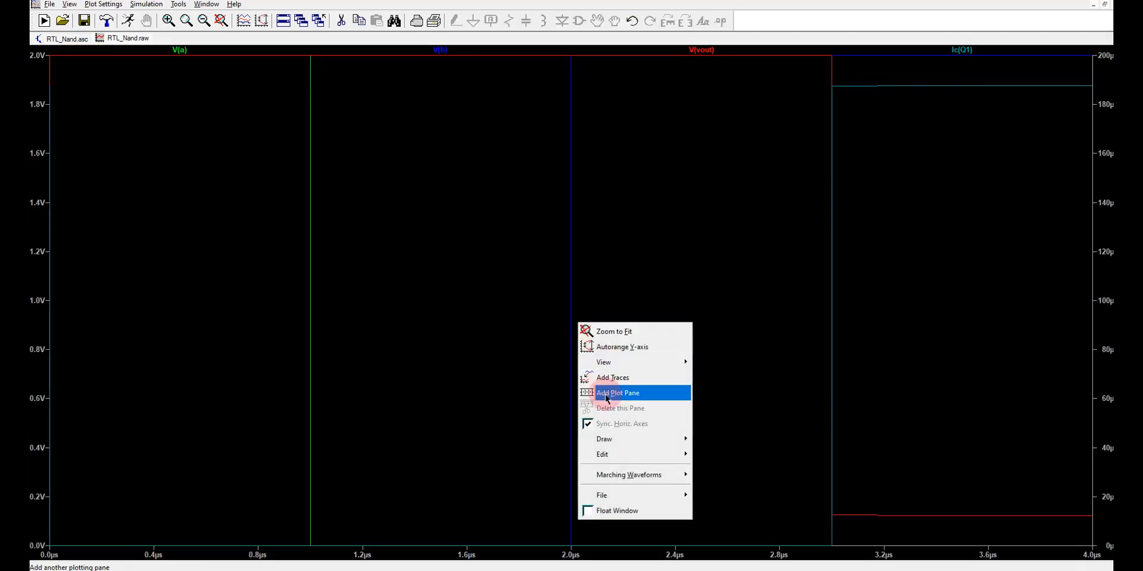
{"action": "left_click", "coordinate": [618, 392]}
{"action": "right_click", "coordinate": [453, 388]}
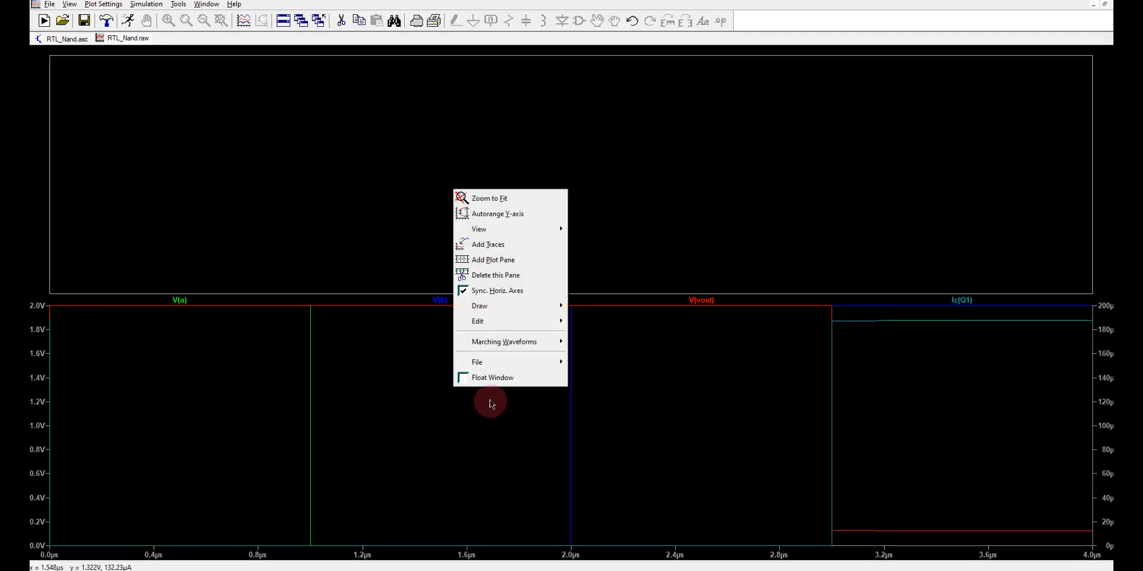
{"action": "left_click", "coordinate": [470, 260]}
{"action": "right_click", "coordinate": [458, 410]}
{"action": "left_click", "coordinate": [500, 284]}
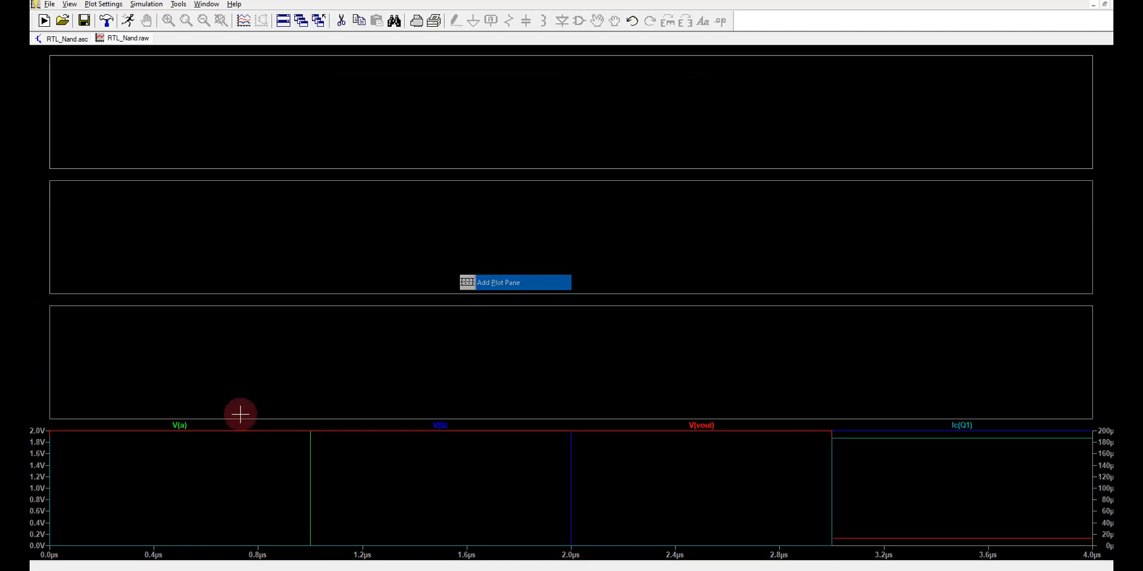
Move the V(a), V(b) and V(vout) traces into separate panes in that order, leaving Ic(Q1) alone in the lowest pane.
{"action": "left_click_drag", "start_coordinate": [179, 424], "coordinate": [179, 153]}
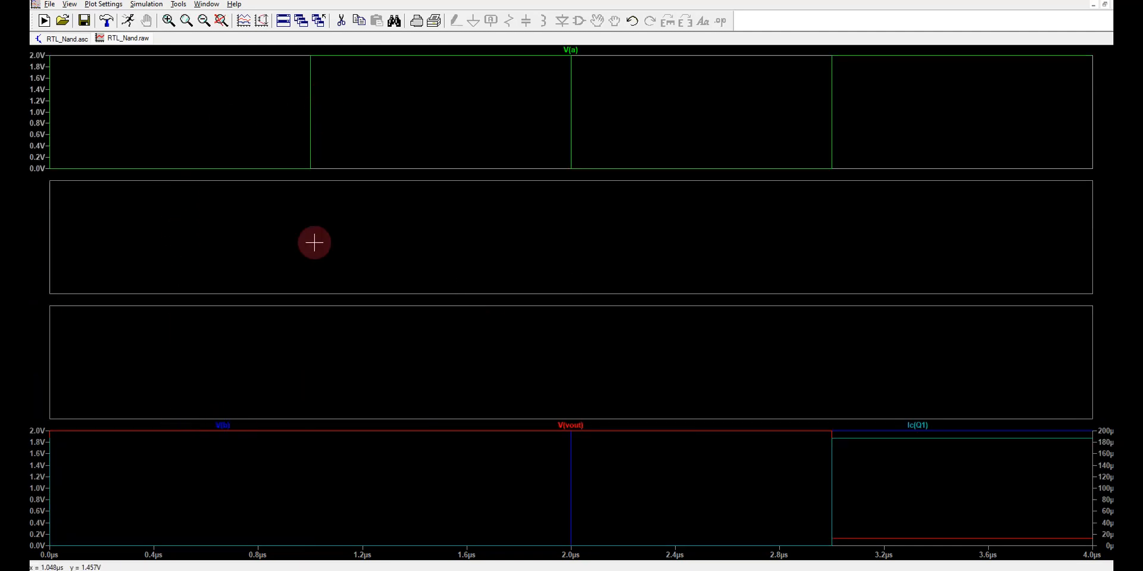
{"action": "left_click_drag", "start_coordinate": [236, 428], "coordinate": [222, 299]}
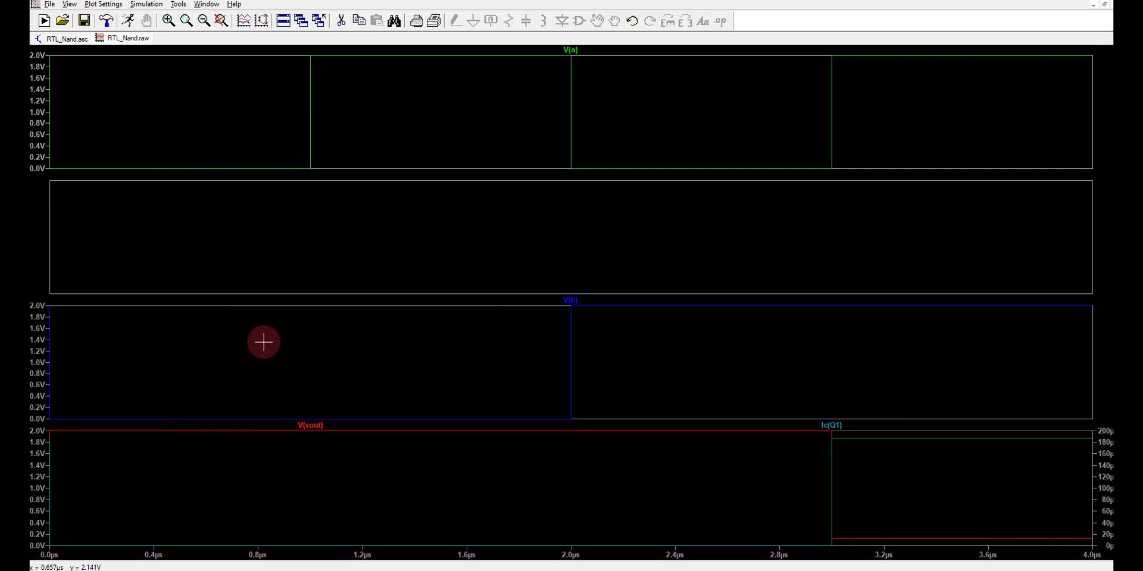
{"action": "left_click_drag", "start_coordinate": [583, 303], "coordinate": [559, 256]}
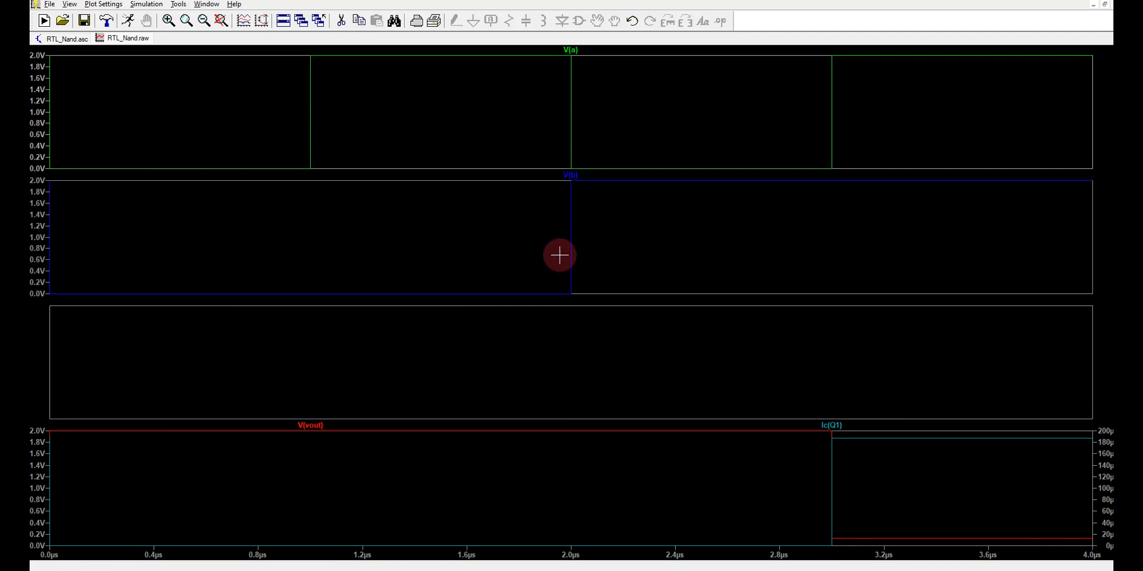
{"action": "mouse_move", "coordinate": [317, 429]}
{"action": "left_mouse_down"}
{"action": "mouse_move", "coordinate": [316, 385]}
{"action": "mouse_move", "coordinate": [327, 391]}
{"action": "left_mouse_up"}
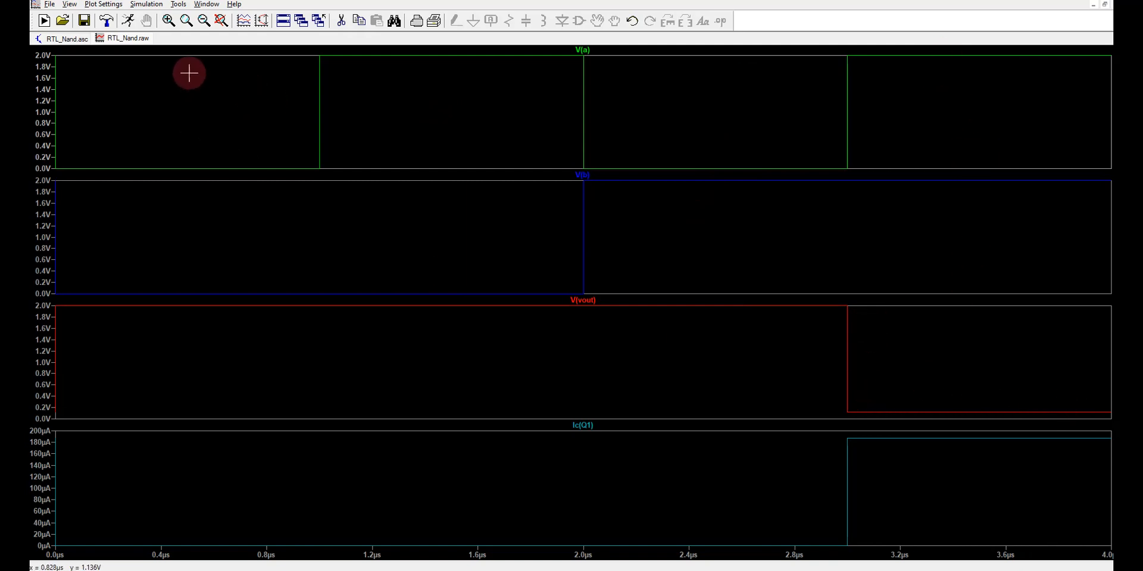
Compare the separated NAND waveforms with the transistor paths in the RTL_Nand schematic.
{"action": "left_click", "coordinate": [40, 39]}
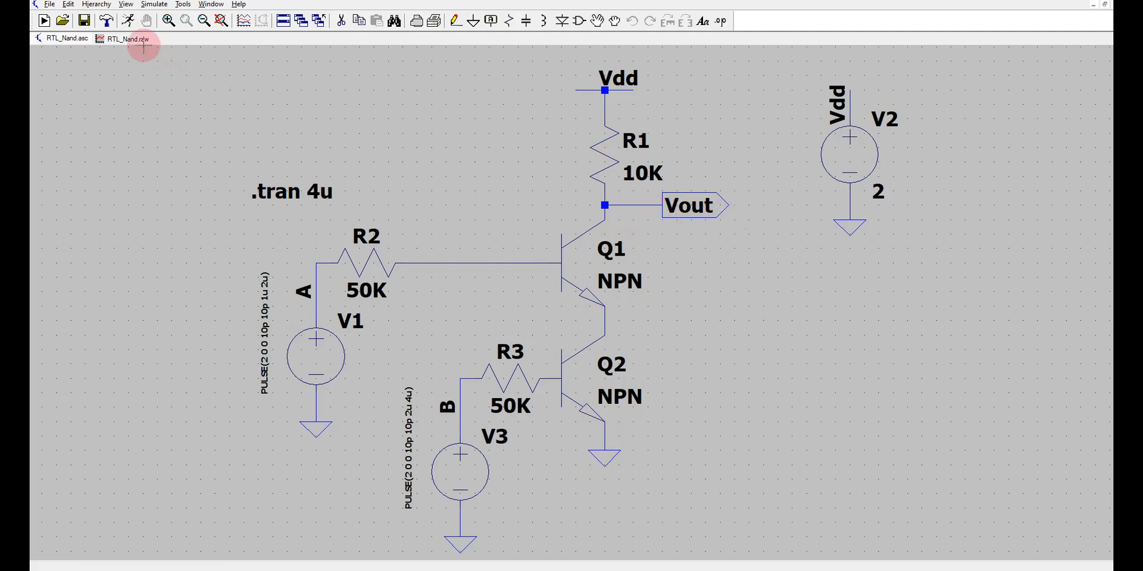
{"action": "left_click", "coordinate": [139, 39]}
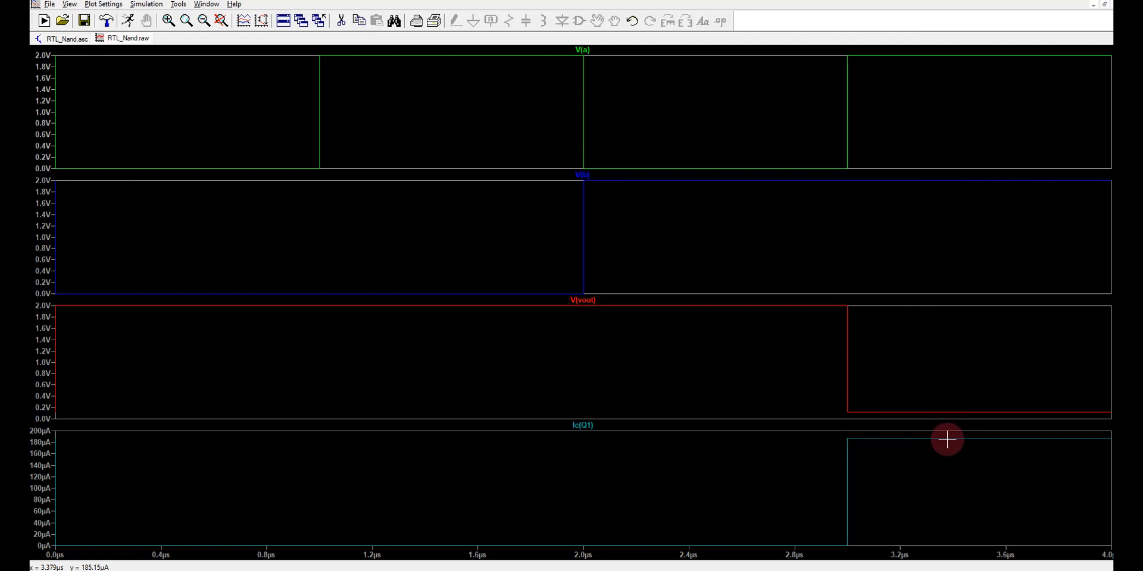
{"action": "left_click", "coordinate": [83, 39]}
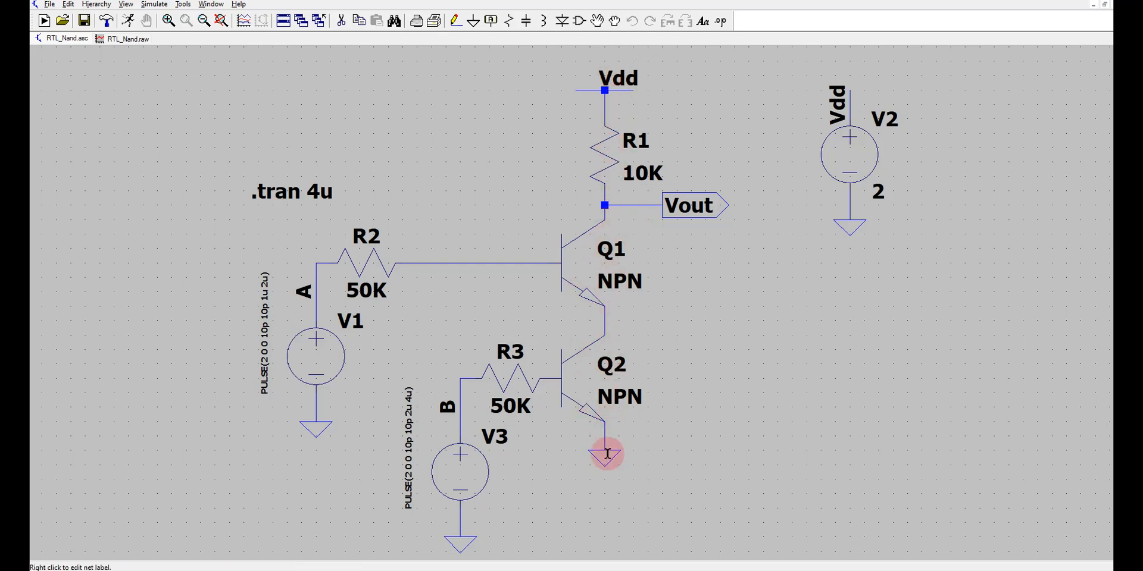
{"action": "left_click", "coordinate": [130, 40]}
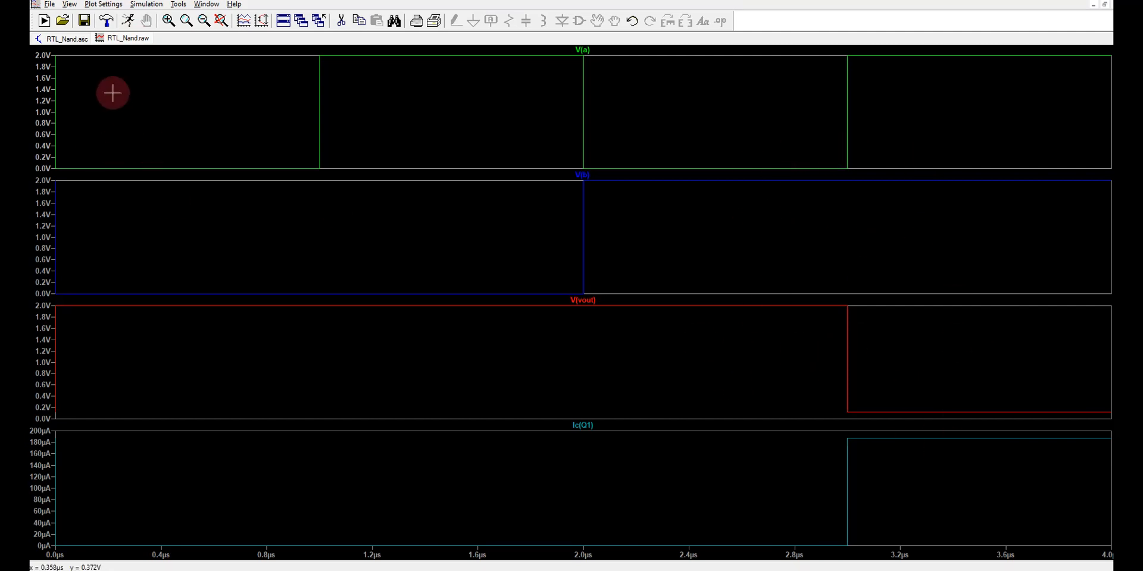
Close the RTL_Nand waveform window and open the NOR.asc schematic from the LT SPICE folder.
{"action": "right_click", "coordinate": [129, 39]}
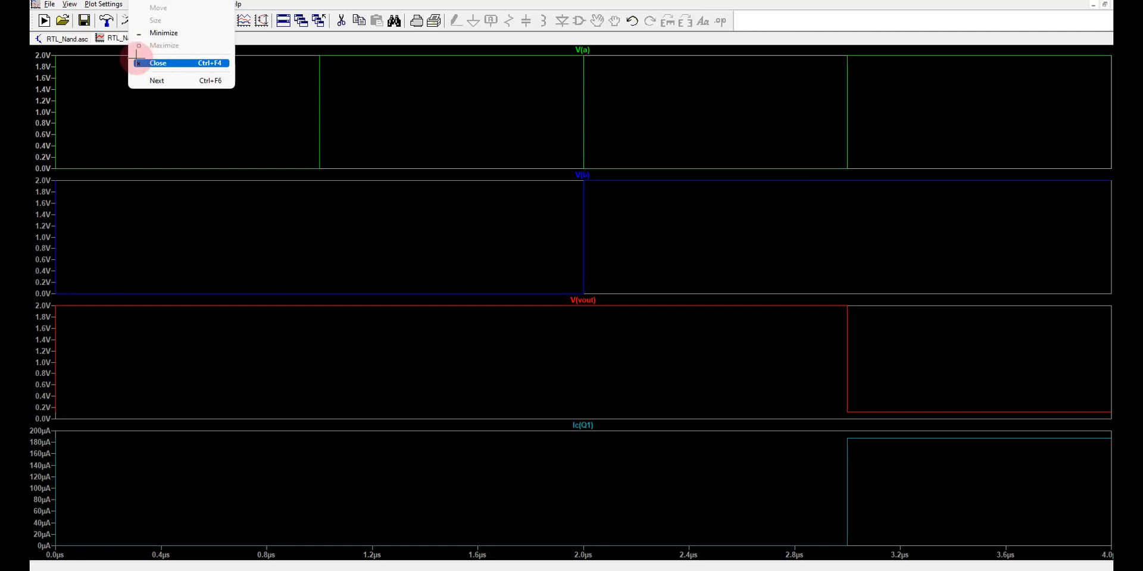
{"action": "left_click", "coordinate": [156, 62]}
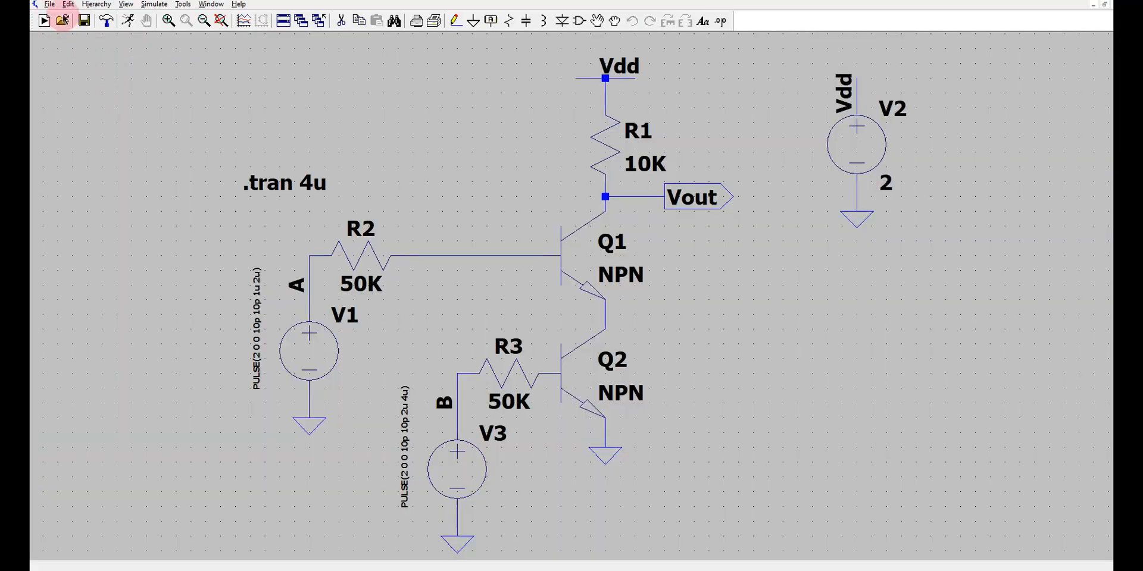
{"action": "left_click", "coordinate": [48, 5]}
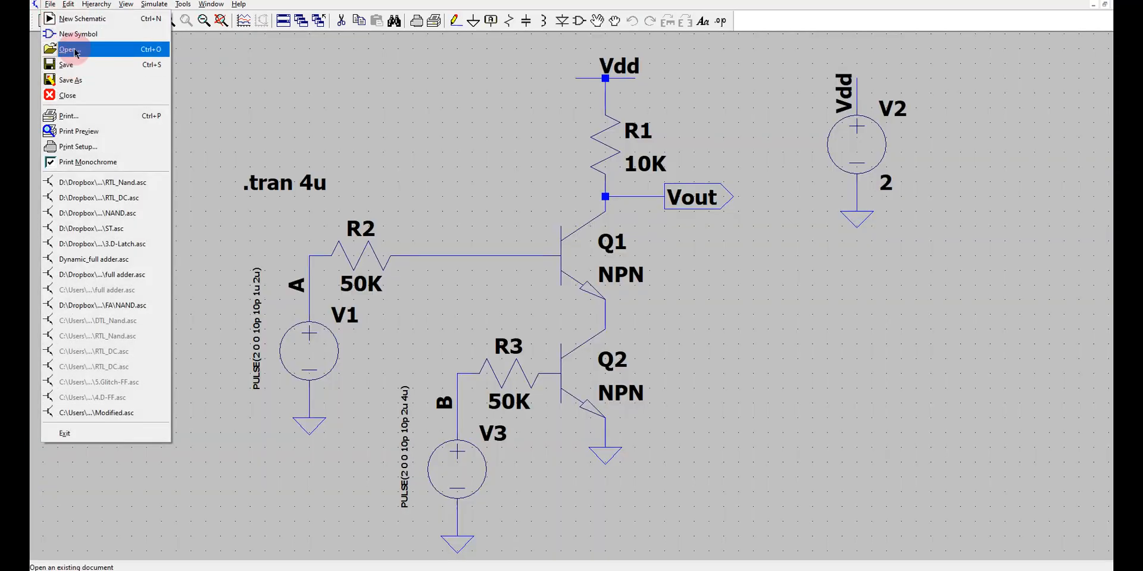
{"action": "left_click", "coordinate": [75, 54]}
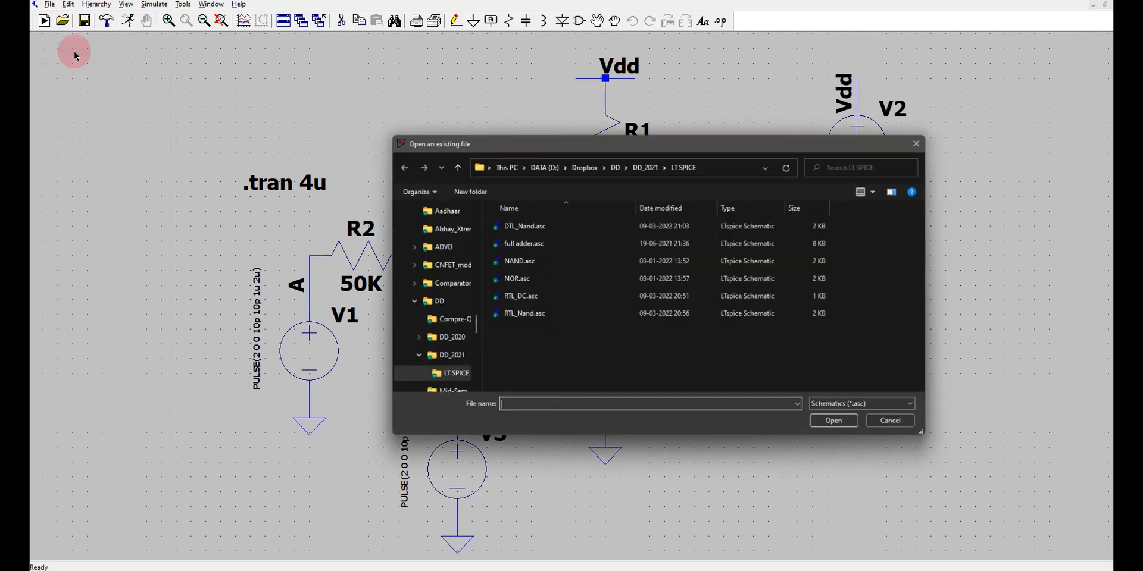
{"action": "left_click", "coordinate": [536, 286]}
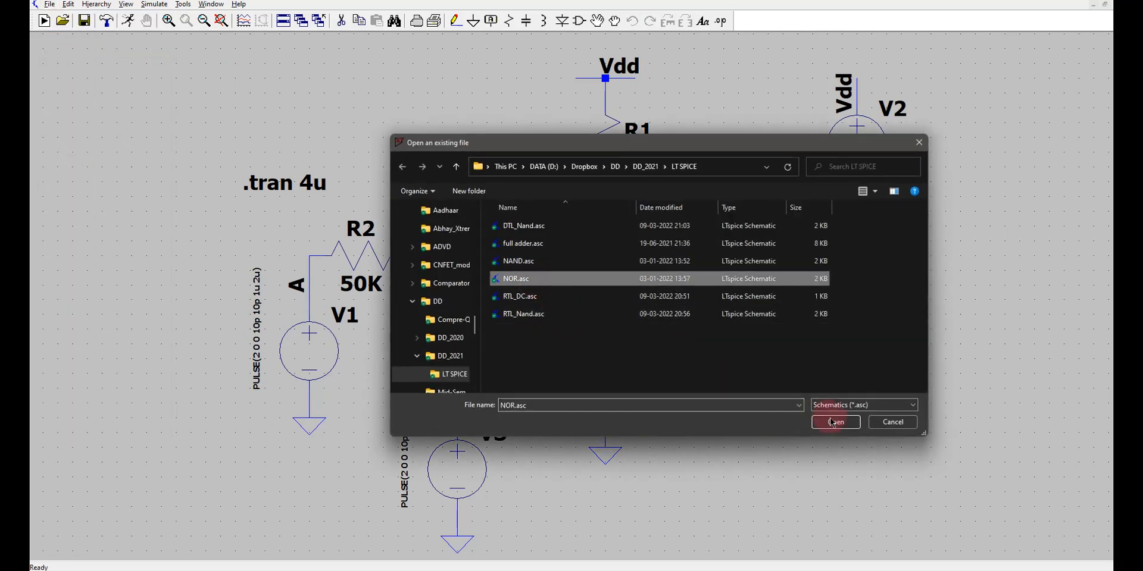
{"action": "left_click", "coordinate": [835, 423]}
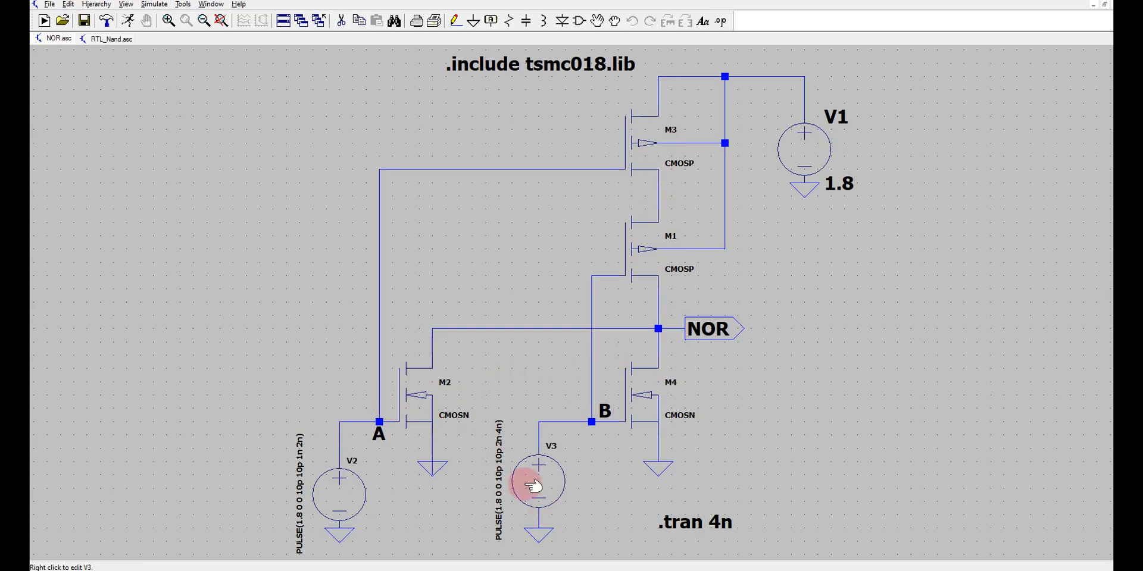
Run the transient simulation of the CMOS NOR circuit and close the RTL_Nand schematic.
{"action": "left_click", "coordinate": [131, 23]}
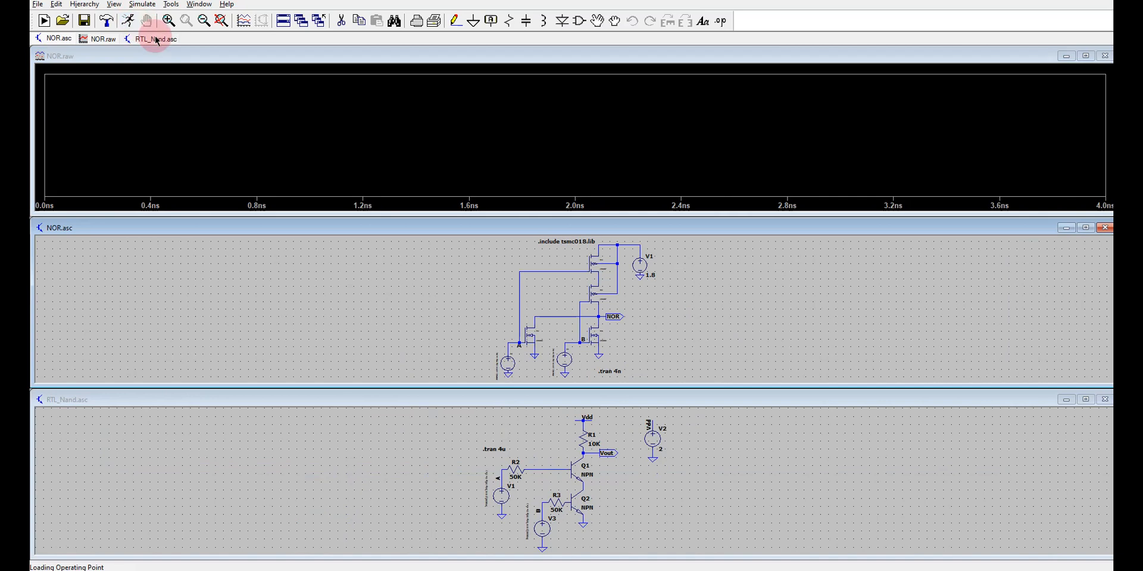
{"action": "right_click", "coordinate": [156, 41]}
{"action": "left_click", "coordinate": [172, 58]}
{"action": "left_click", "coordinate": [58, 40]}
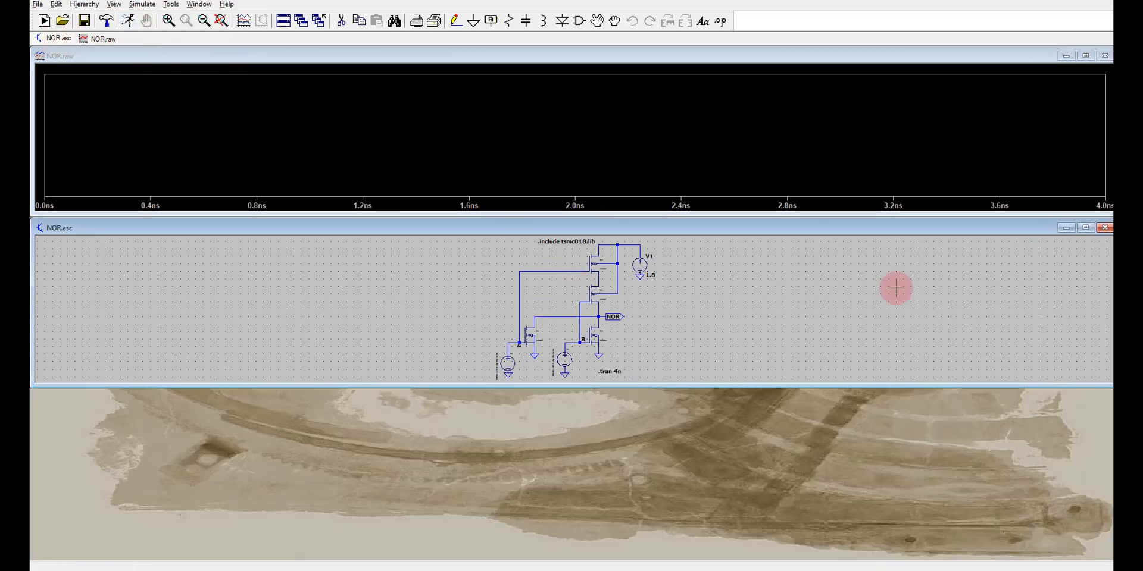
Plot the voltages at nodes A, B and NOR together with the drain current of transistor M1.
{"action": "left_click", "coordinate": [515, 338]}
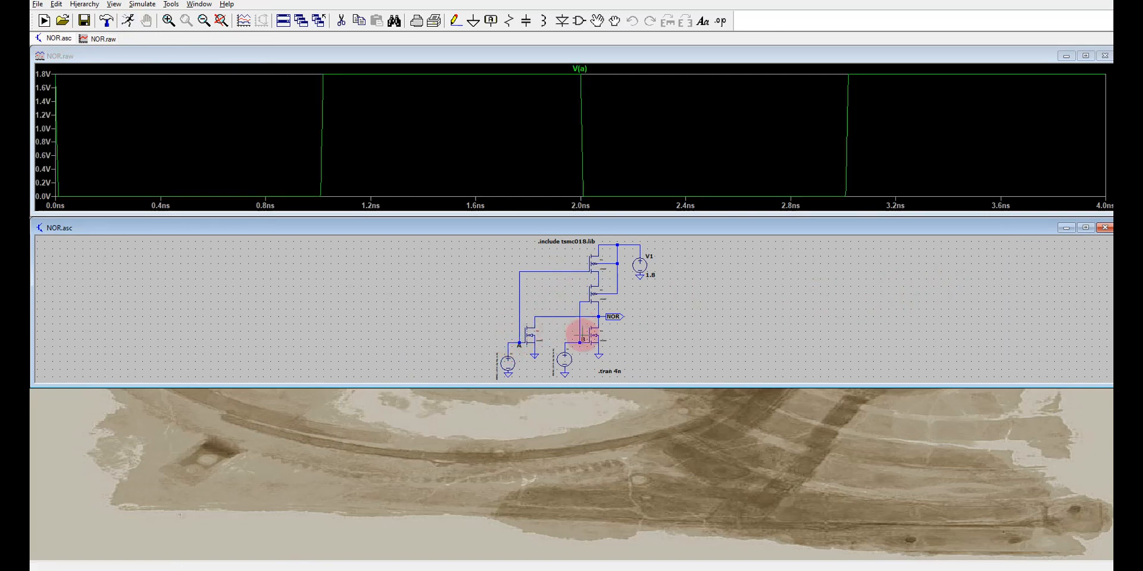
{"action": "left_click", "coordinate": [581, 338]}
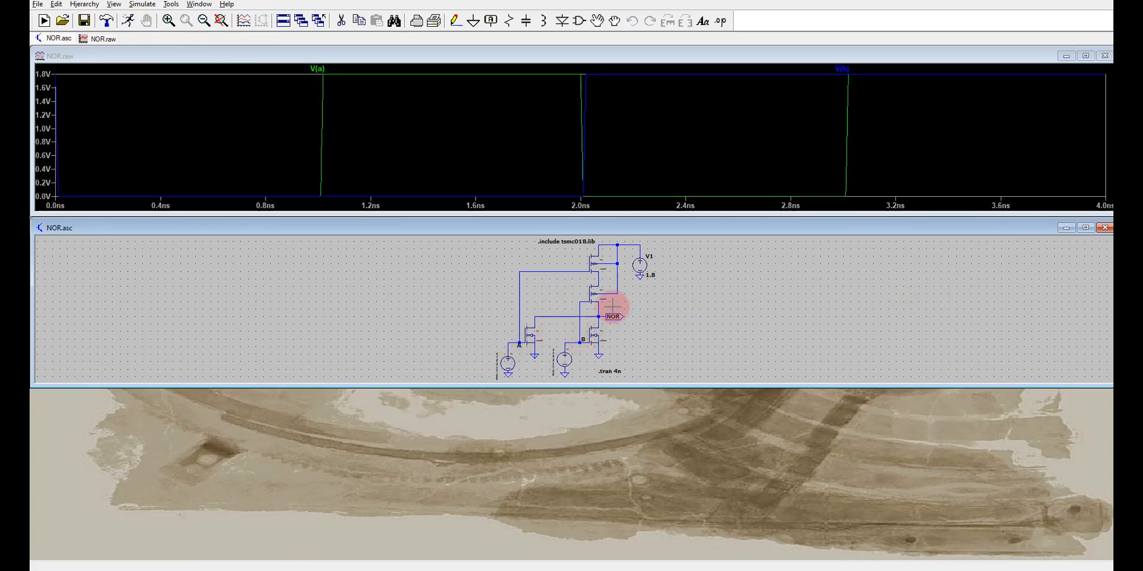
{"action": "left_click", "coordinate": [615, 317]}
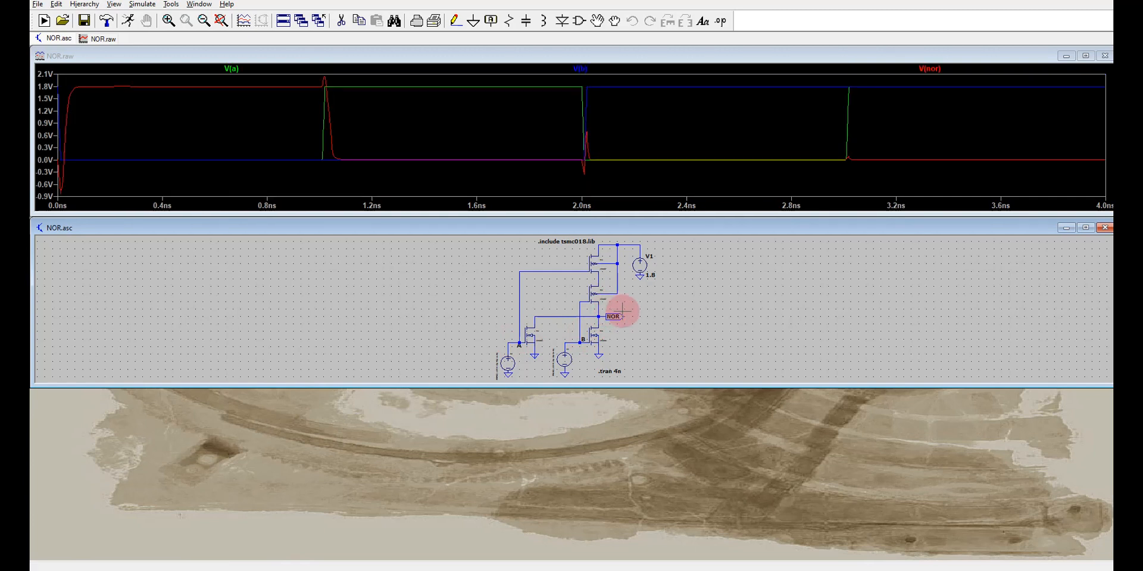
{"action": "left_click", "coordinate": [603, 277]}
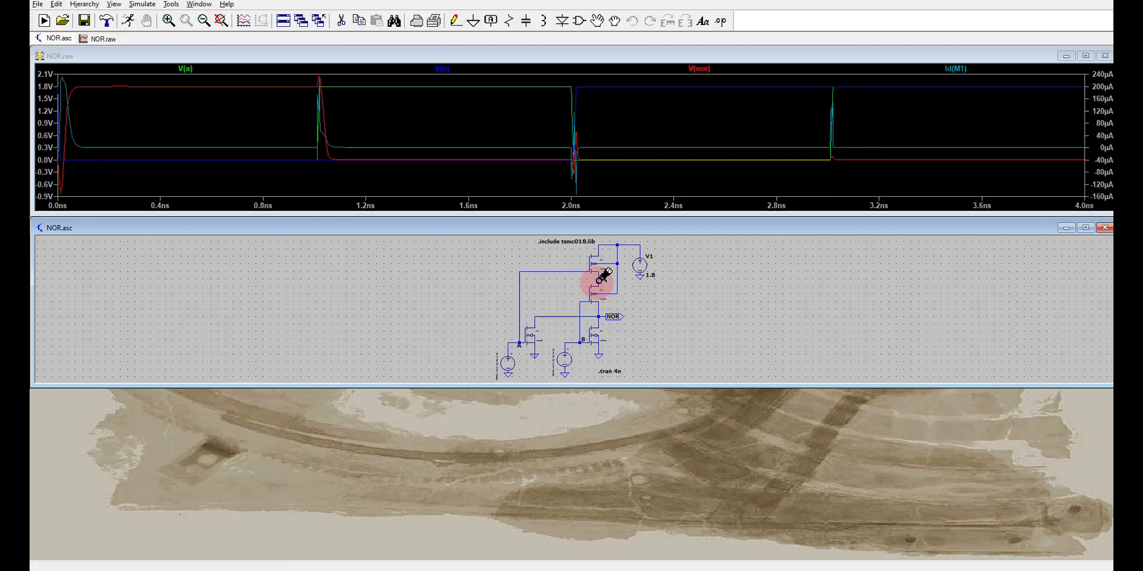
Maximize the NOR waveform window and add three empty plot panes above the existing traces.
{"action": "left_click", "coordinate": [1089, 57]}
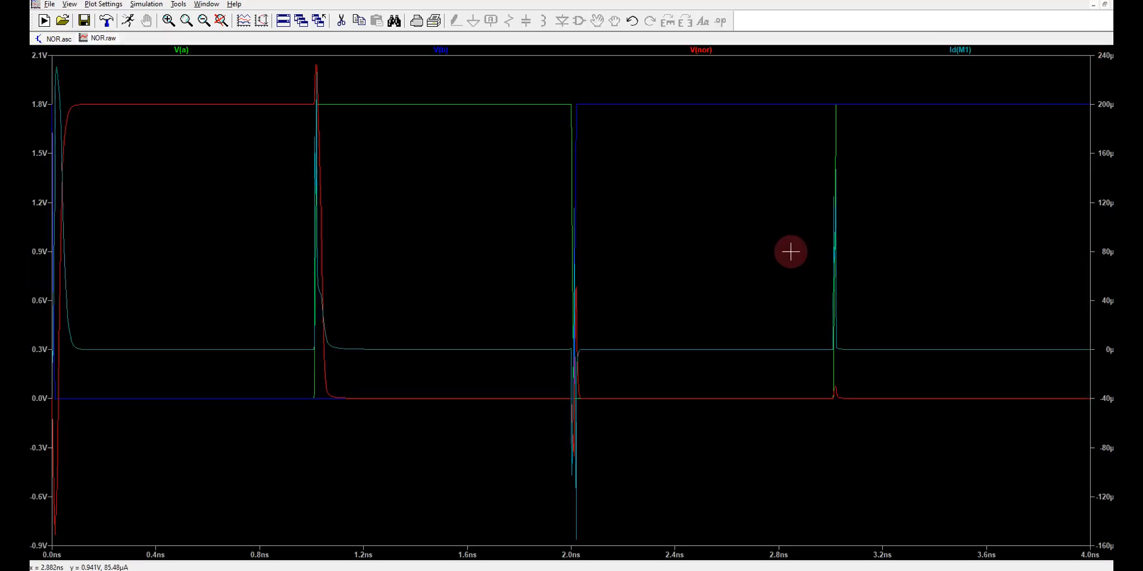
{"action": "right_click", "coordinate": [775, 270]}
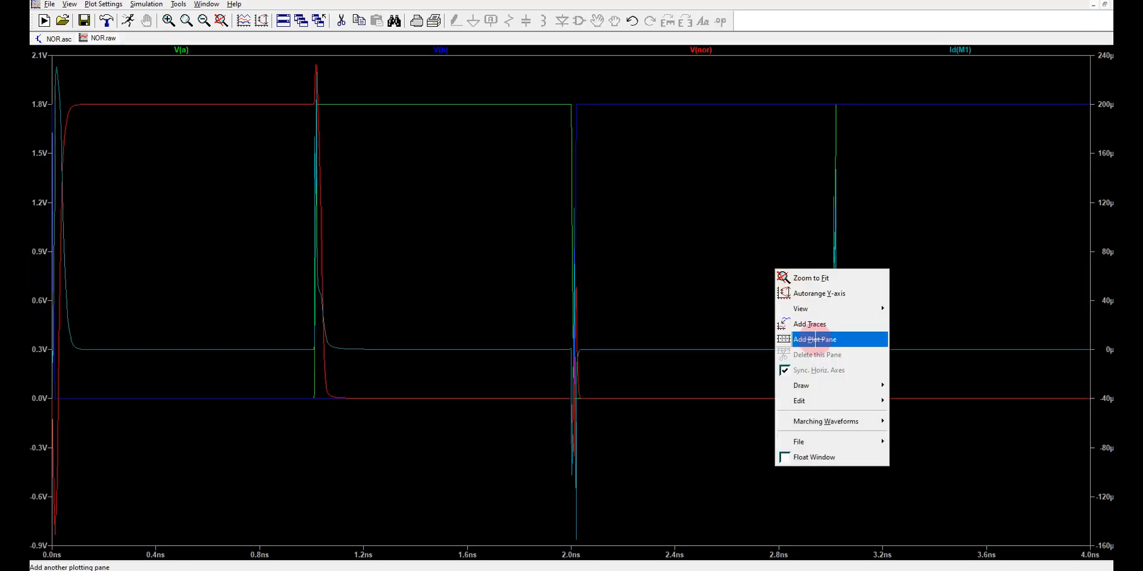
{"action": "left_click", "coordinate": [814, 340]}
{"action": "right_click", "coordinate": [493, 402]}
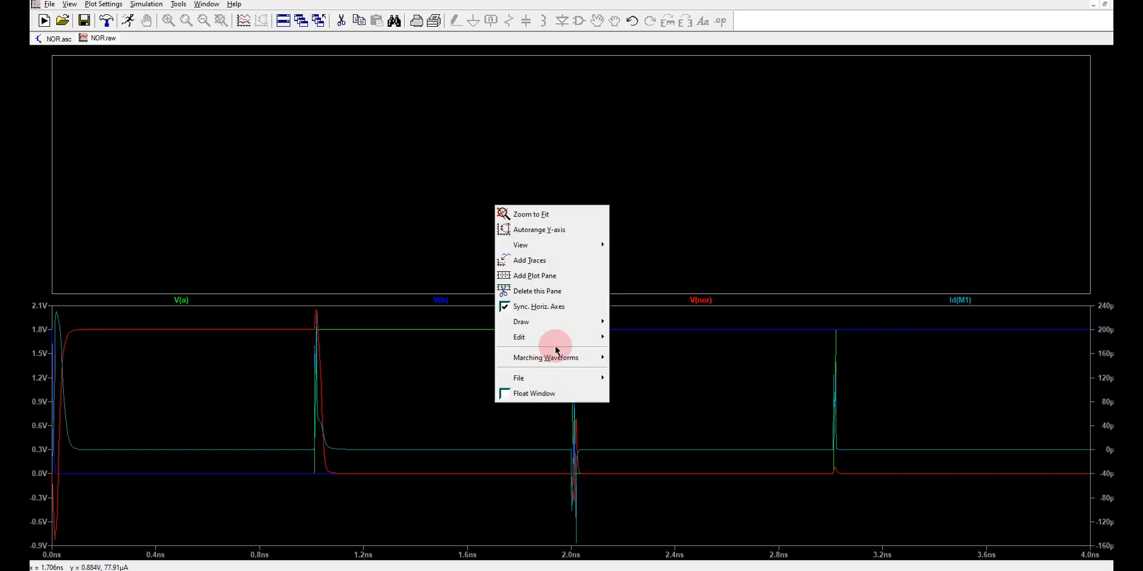
{"action": "left_click", "coordinate": [558, 276]}
{"action": "right_click", "coordinate": [411, 427]}
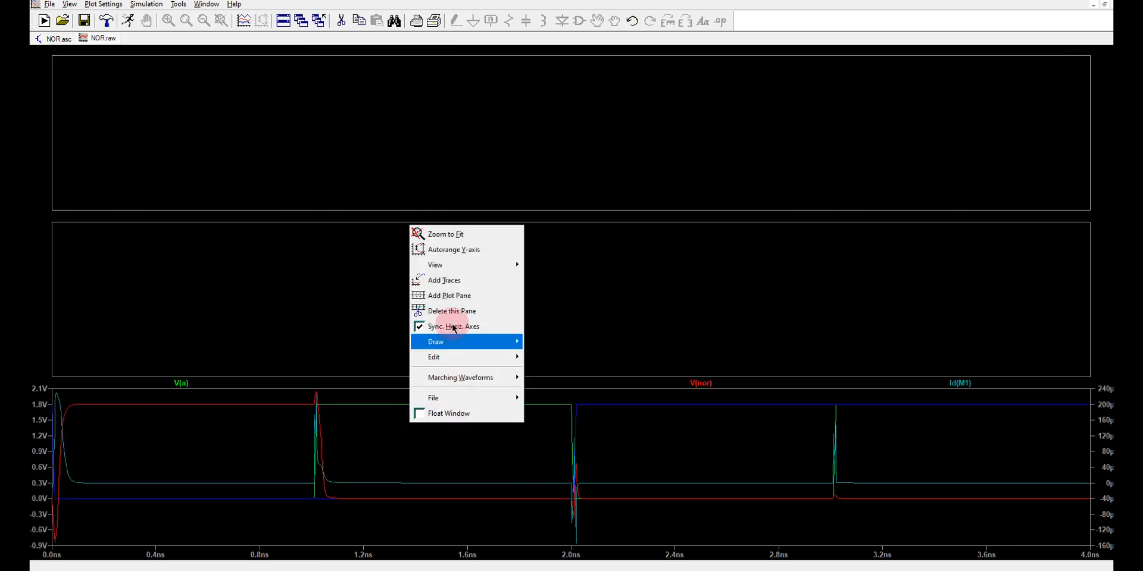
{"action": "left_click", "coordinate": [453, 298]}
Move the V(a), V(b) and V(nor) traces into separate panes, leaving Id(M1) alone in the lowest pane.
{"action": "left_click_drag", "start_coordinate": [186, 431], "coordinate": [164, 136]}
{"action": "left_click_drag", "start_coordinate": [226, 427], "coordinate": [225, 284]}
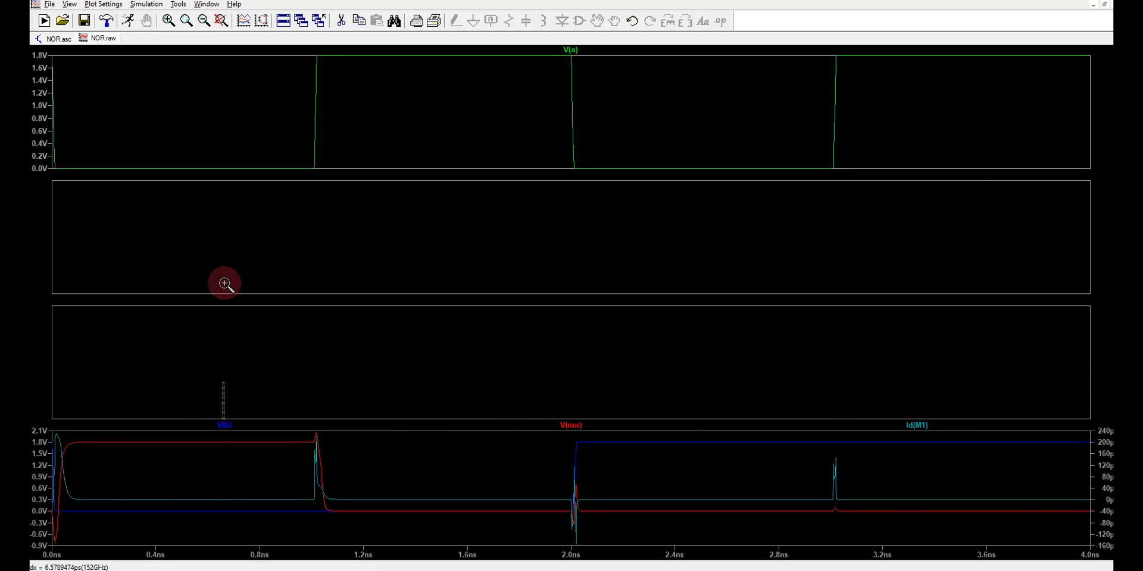
{"action": "left_click_drag", "start_coordinate": [232, 426], "coordinate": [208, 285]}
{"action": "left_click_drag", "start_coordinate": [317, 426], "coordinate": [314, 367]}
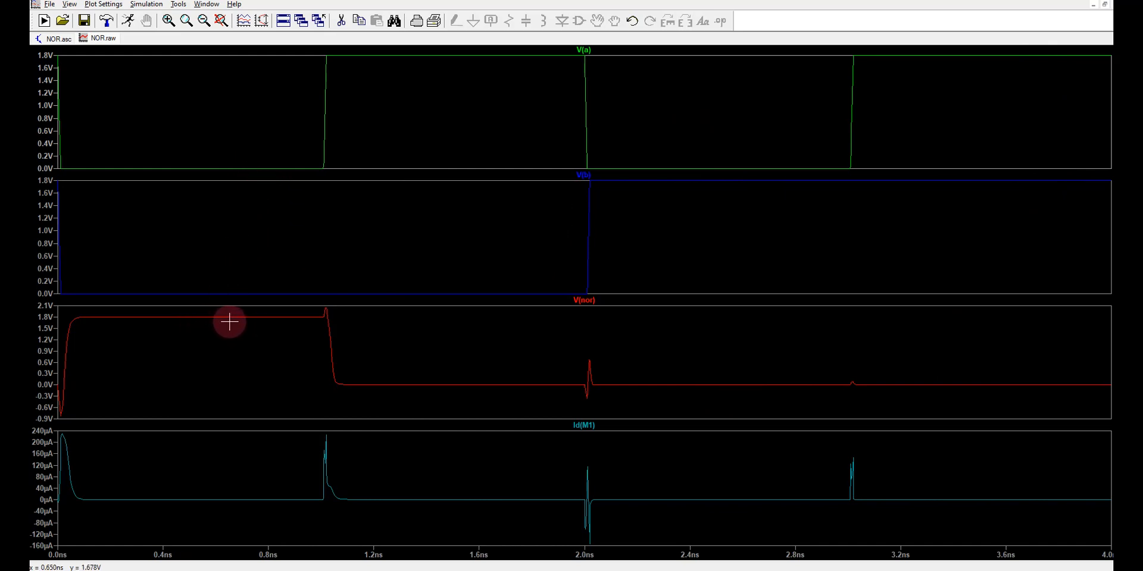
Close the NOR waveform window and open the DTL_Nand.asc schematic from the LT SPICE folder.
{"action": "right_click", "coordinate": [107, 39]}
{"action": "left_click", "coordinate": [133, 63]}
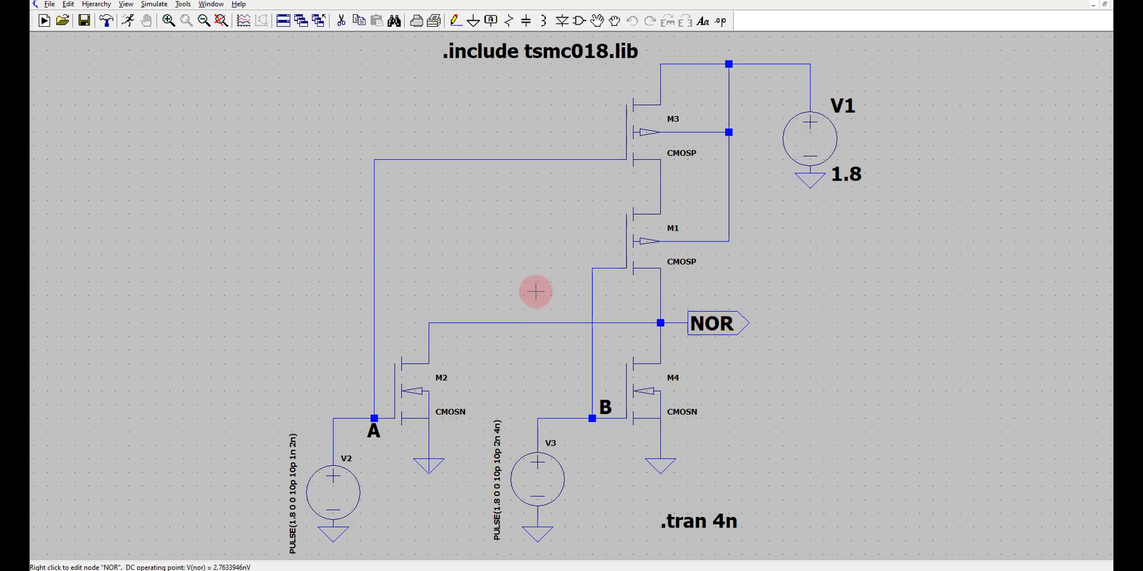
{"action": "left_click", "coordinate": [50, 5]}
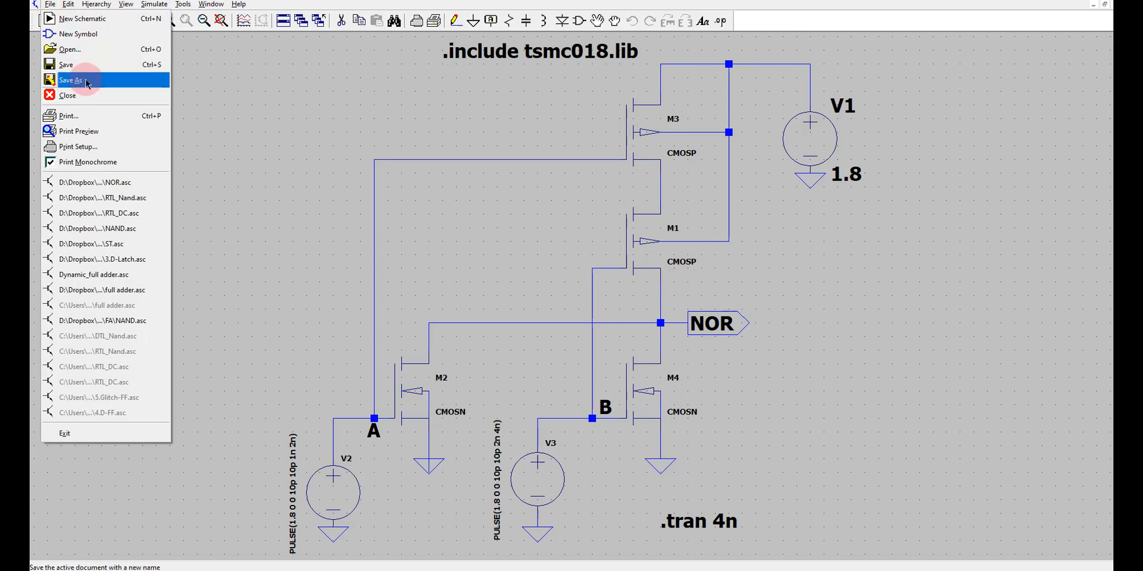
{"action": "left_click", "coordinate": [87, 52]}
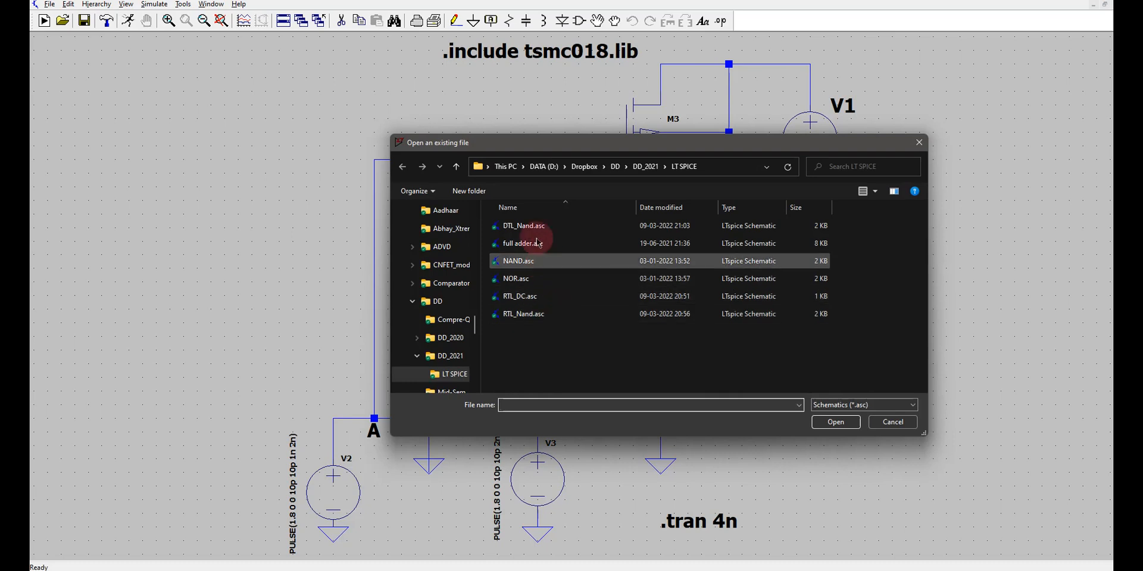
{"action": "left_click", "coordinate": [523, 226]}
{"action": "left_click", "coordinate": [841, 426]}
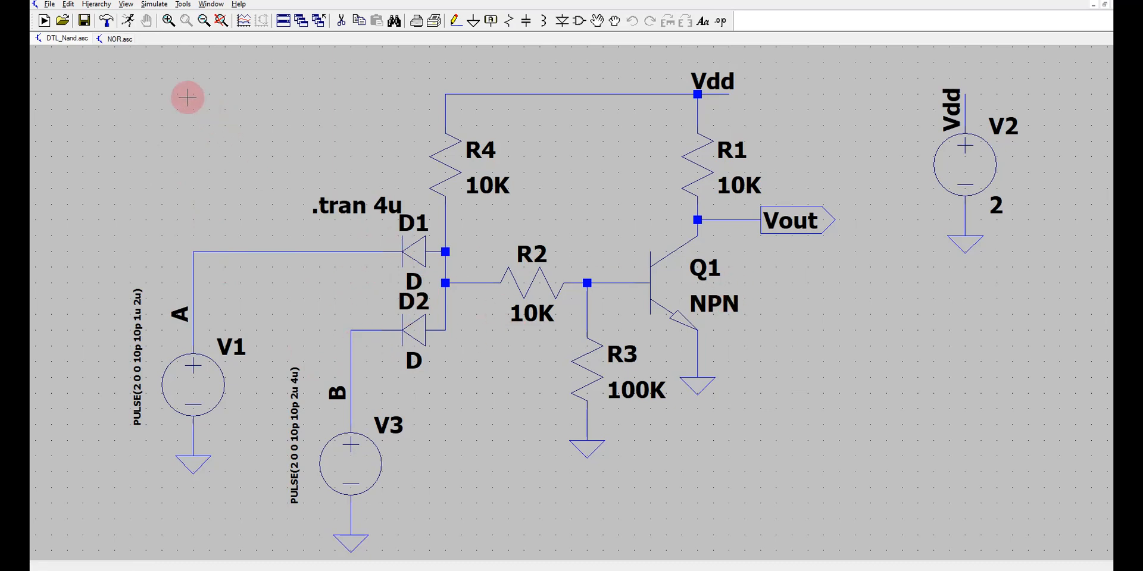
Run the transient simulation of the DTL NAND circuit and plot the voltages at A, B and Vout.
{"action": "left_click", "coordinate": [132, 22]}
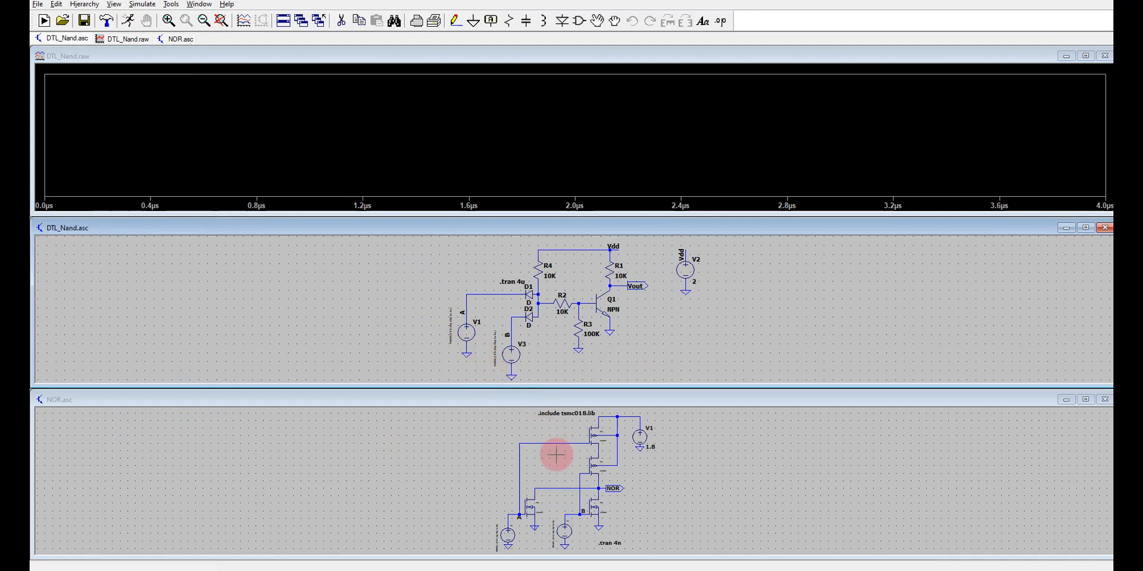
{"action": "left_click", "coordinate": [512, 293]}
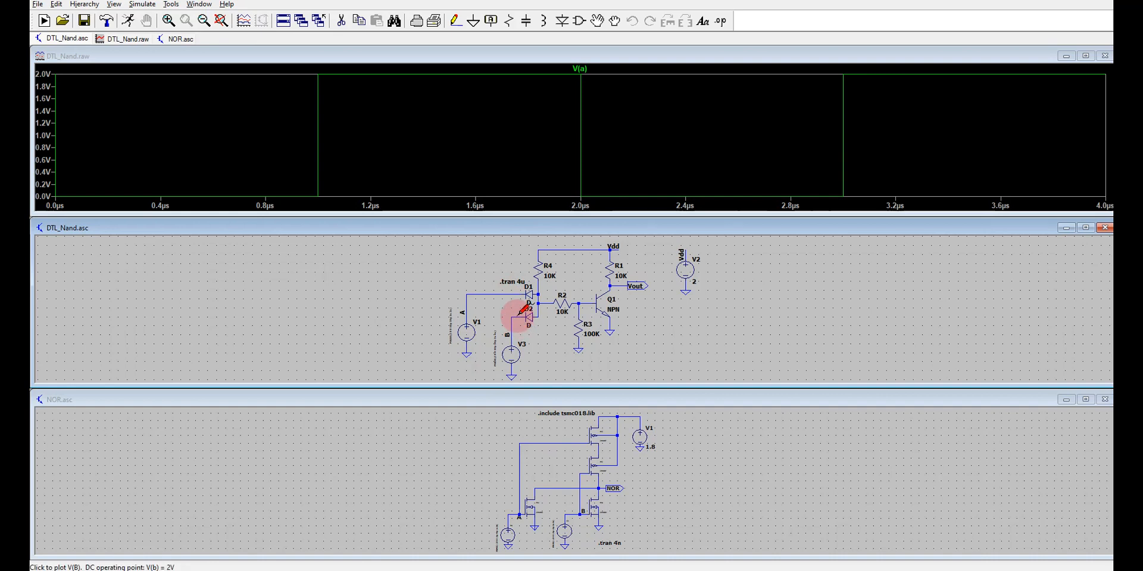
{"action": "left_click", "coordinate": [521, 312]}
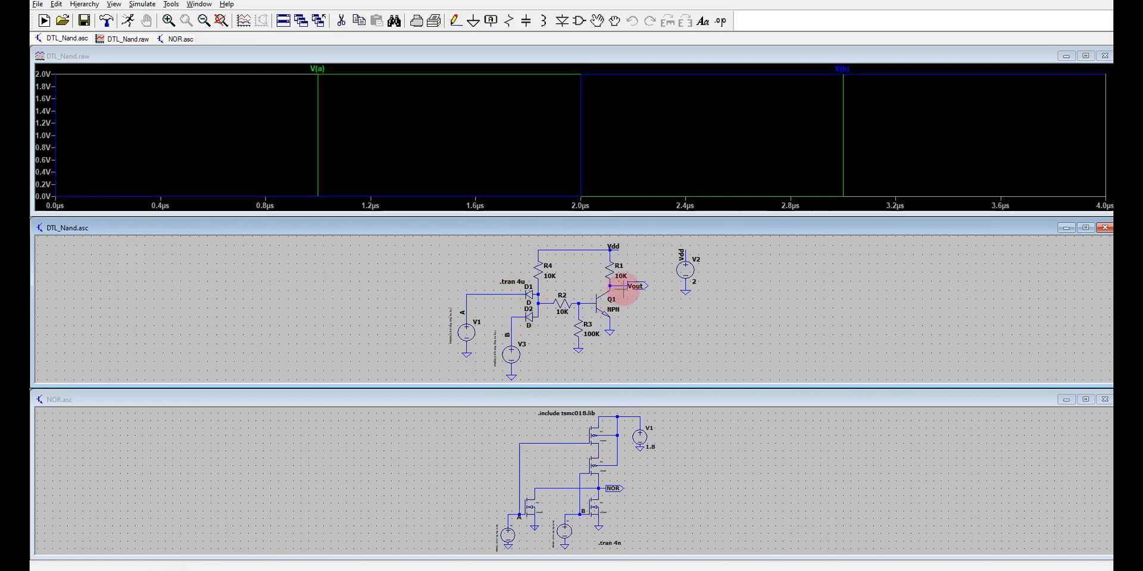
{"action": "left_click", "coordinate": [637, 285]}
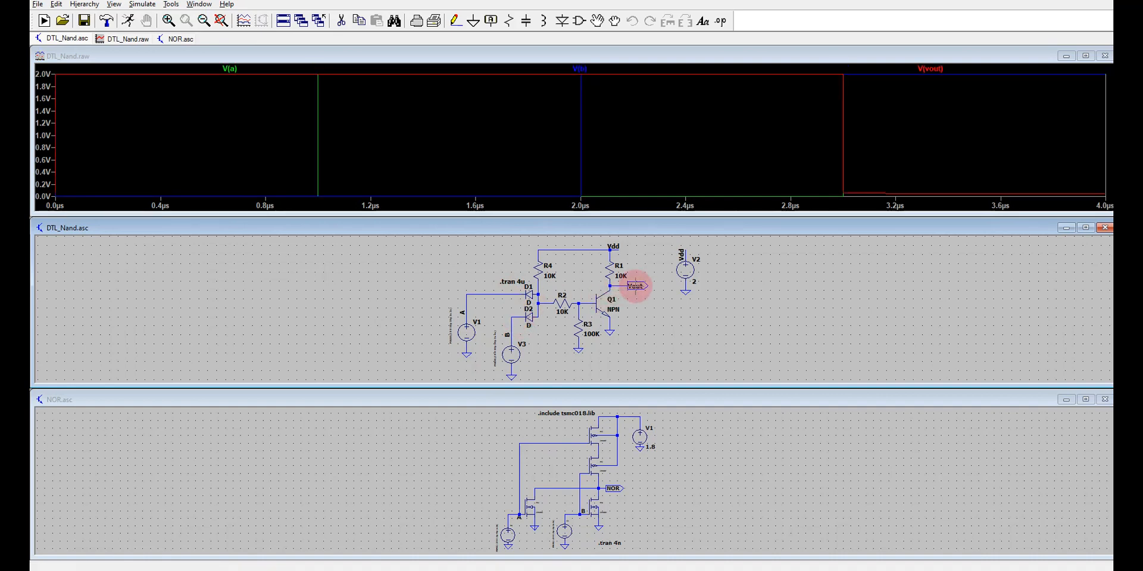
Maximize the DTL_Nand waveform window and add three empty plot panes above the voltage traces.
{"action": "left_click", "coordinate": [1086, 56]}
{"action": "right_click", "coordinate": [498, 249]}
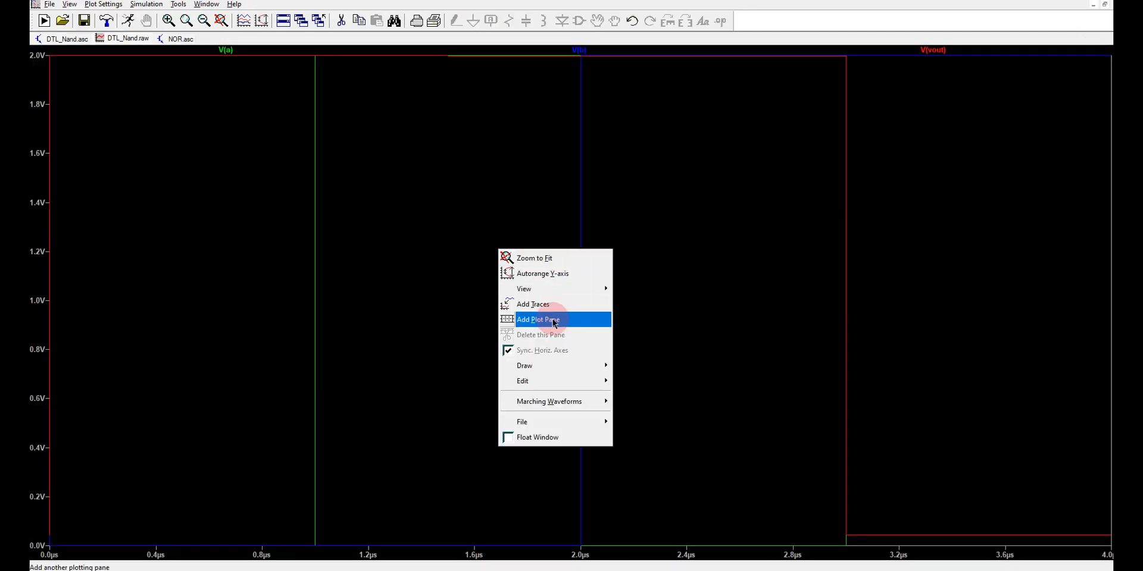
{"action": "left_click", "coordinate": [553, 322]}
{"action": "right_click", "coordinate": [487, 348]}
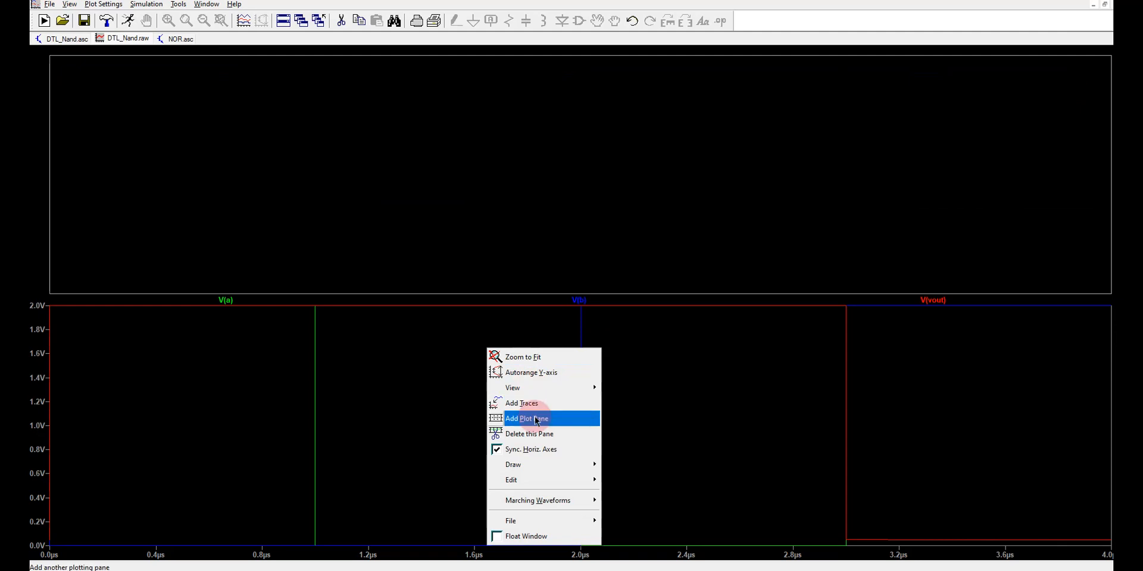
{"action": "left_click", "coordinate": [536, 421]}
{"action": "right_click", "coordinate": [453, 459]}
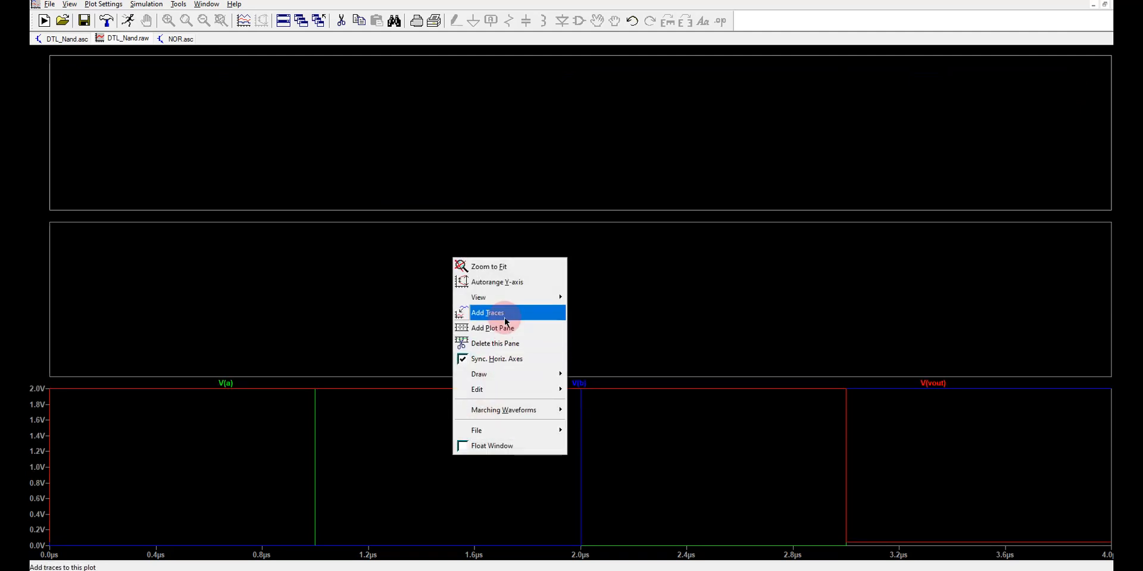
{"action": "left_click", "coordinate": [508, 332]}
Move V(a), V(b) and V(vout) into the first, second and third panes, leaving the lowest pane empty.
{"action": "mouse_move", "coordinate": [212, 425]}
{"action": "left_mouse_down"}
{"action": "mouse_move", "coordinate": [229, 426]}
{"action": "mouse_move", "coordinate": [217, 152]}
{"action": "left_mouse_up"}
{"action": "left_click_drag", "start_coordinate": [320, 421], "coordinate": [319, 273]}
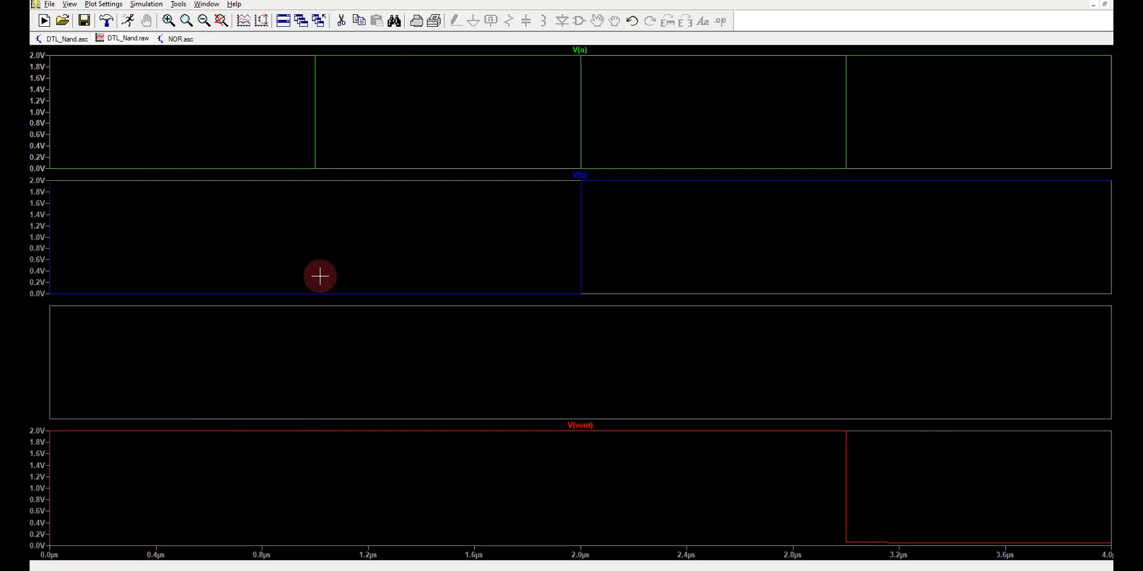
{"action": "mouse_move", "coordinate": [583, 412]}
{"action": "left_mouse_down"}
{"action": "mouse_move", "coordinate": [573, 362]}
{"action": "mouse_move", "coordinate": [597, 349]}
{"action": "left_mouse_up"}
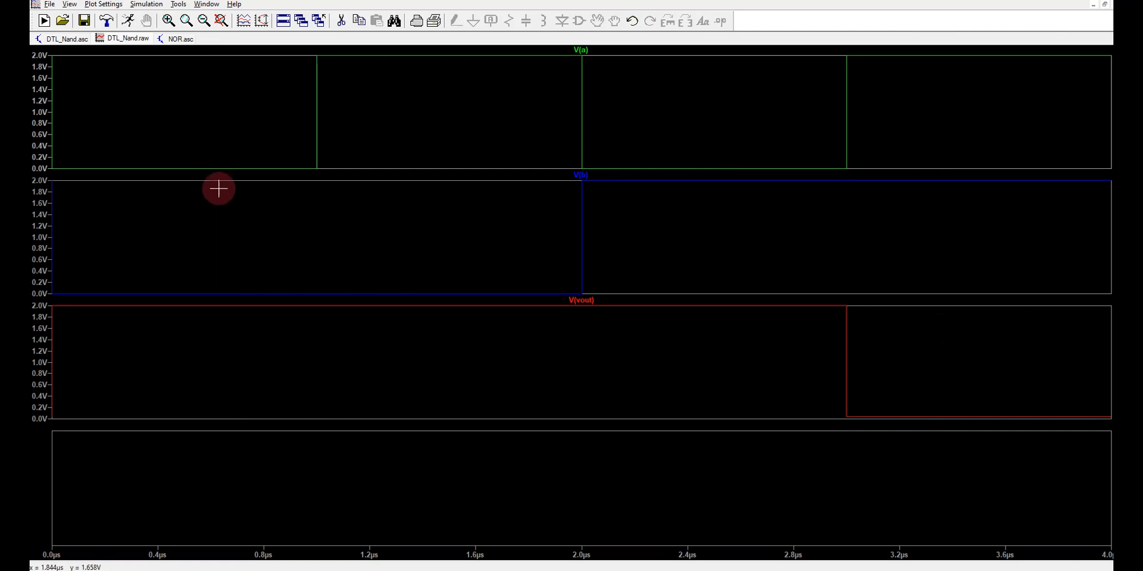
Try to add the collector current of Q1 to the separated DTL_Nand waveforms, and rerun the simulation.
{"action": "left_click", "coordinate": [70, 41]}
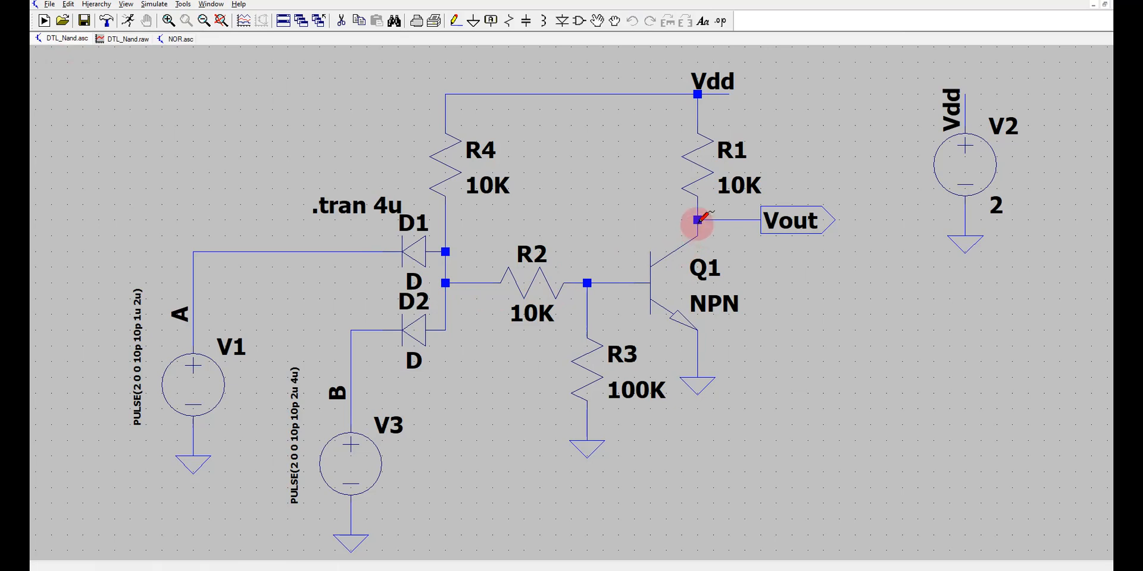
{"action": "left_click", "coordinate": [142, 41]}
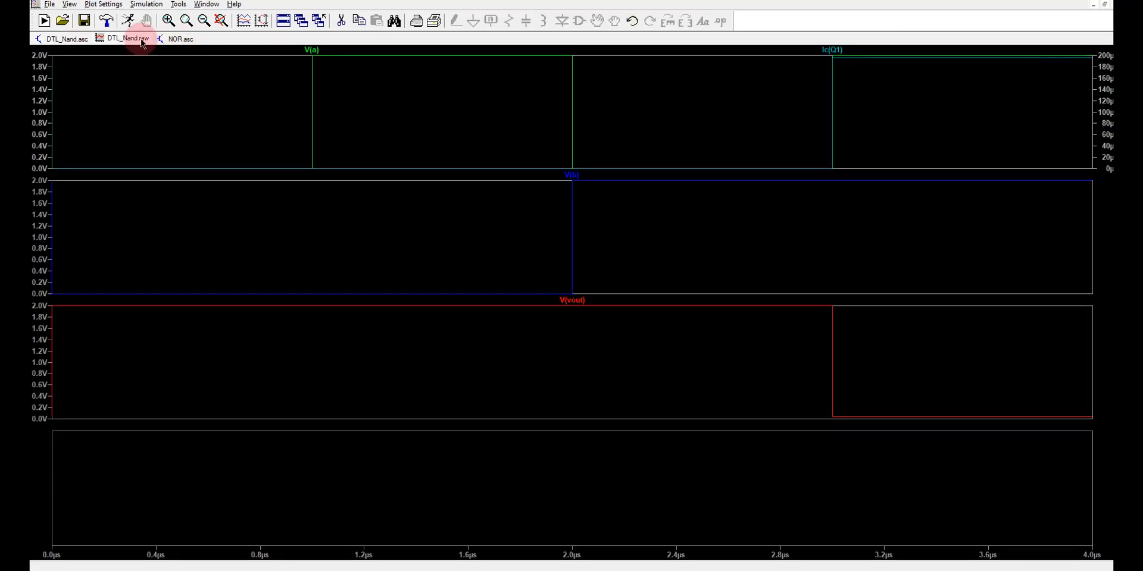
{"action": "left_click", "coordinate": [67, 38]}
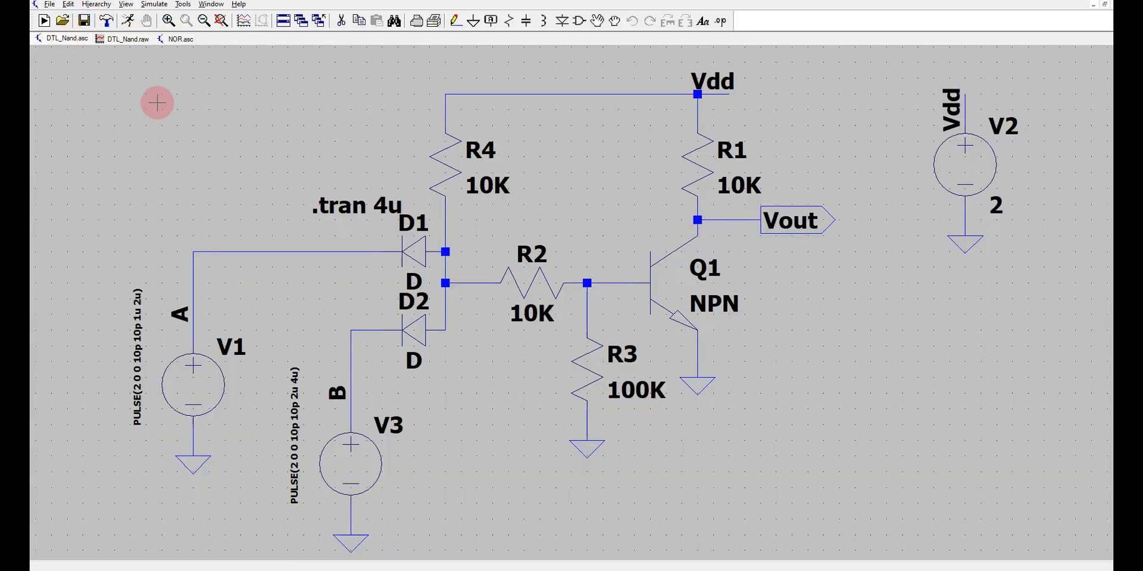
{"action": "left_click", "coordinate": [127, 39]}
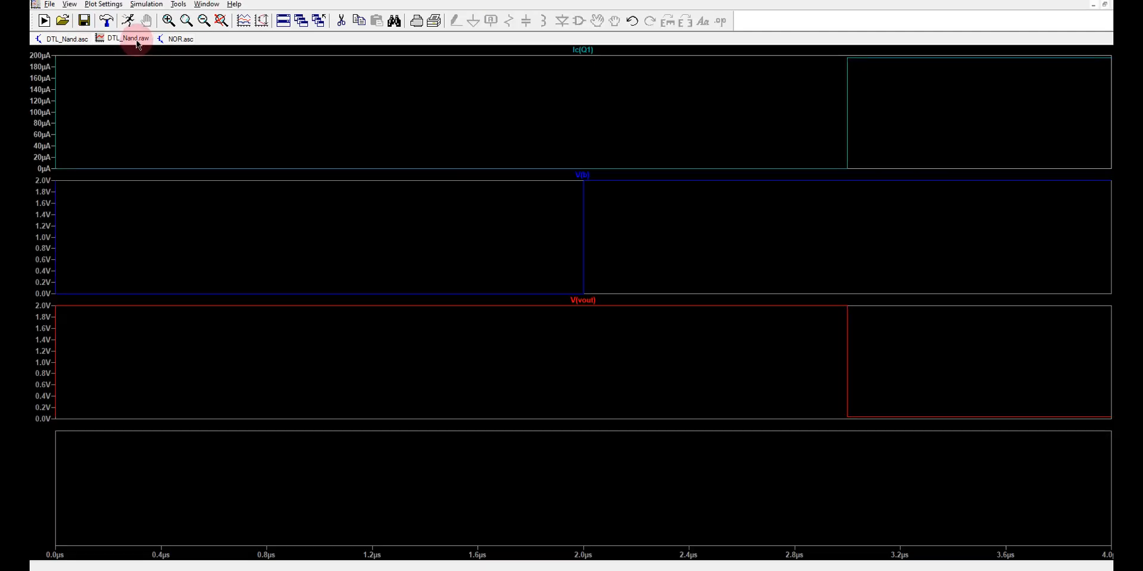
{"action": "left_click", "coordinate": [74, 39]}
{"action": "left_click", "coordinate": [129, 21]}
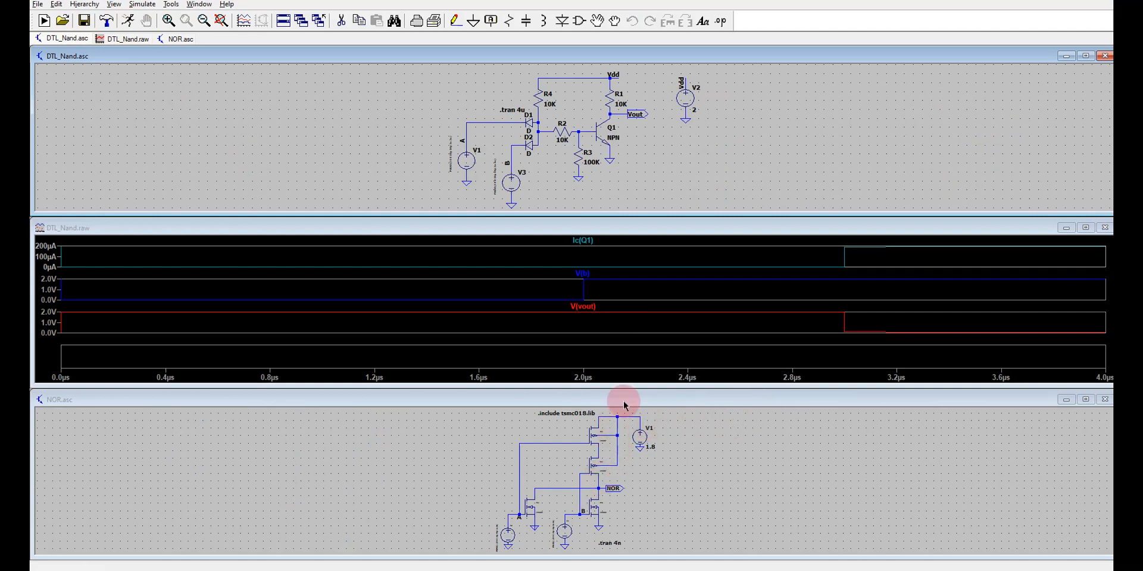
Close the NOR schematic and the DTL_Nand waveform window, and maximize the DTL_Nand schematic.
{"action": "left_click", "coordinate": [178, 39]}
{"action": "right_click", "coordinate": [178, 39]}
{"action": "left_click", "coordinate": [197, 63]}
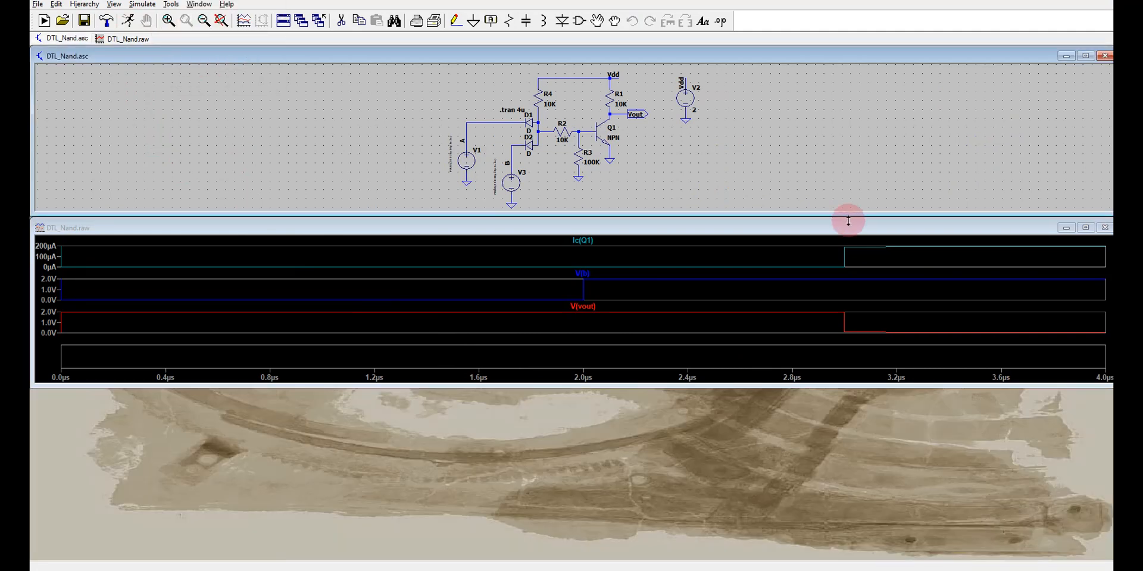
{"action": "left_click", "coordinate": [1105, 229]}
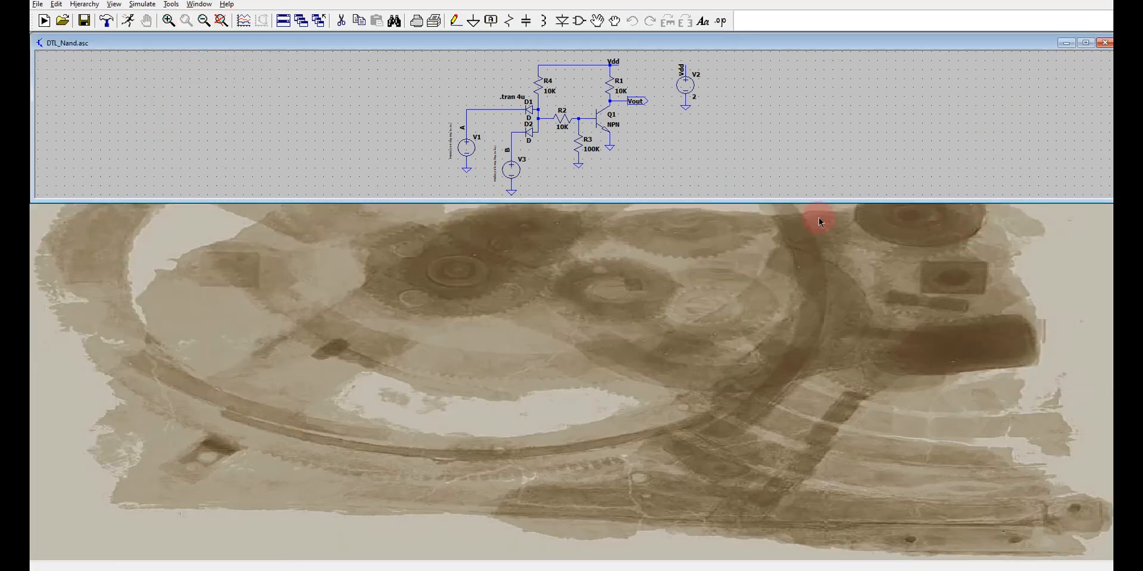
{"action": "left_click", "coordinate": [1085, 43]}
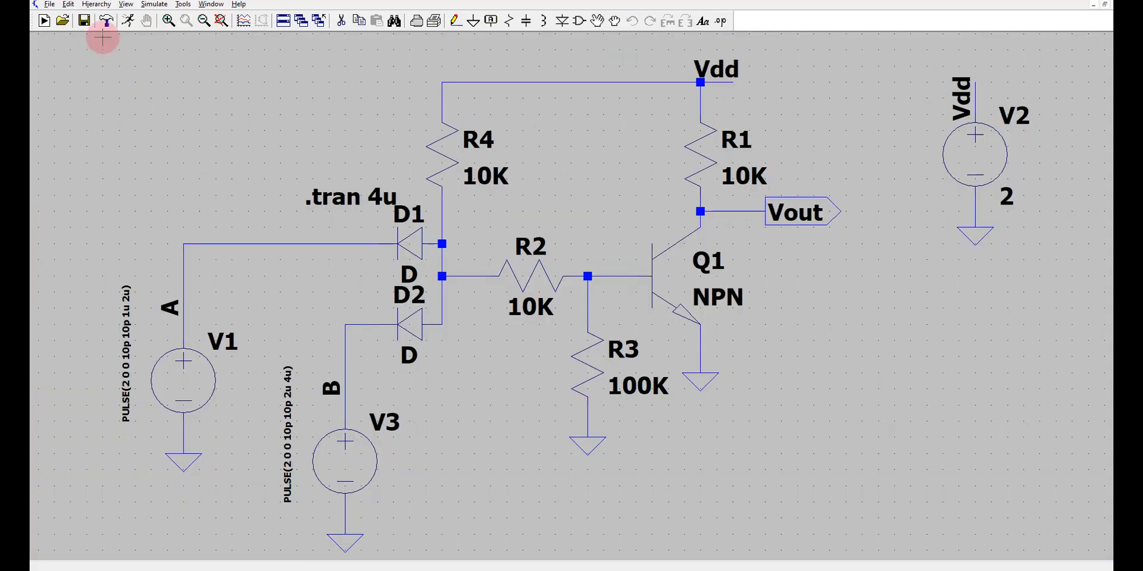
Simulate the DTL NAND circuit again and plot the voltages at A, B and Vout with Q1's collector current.
{"action": "left_click", "coordinate": [131, 21]}
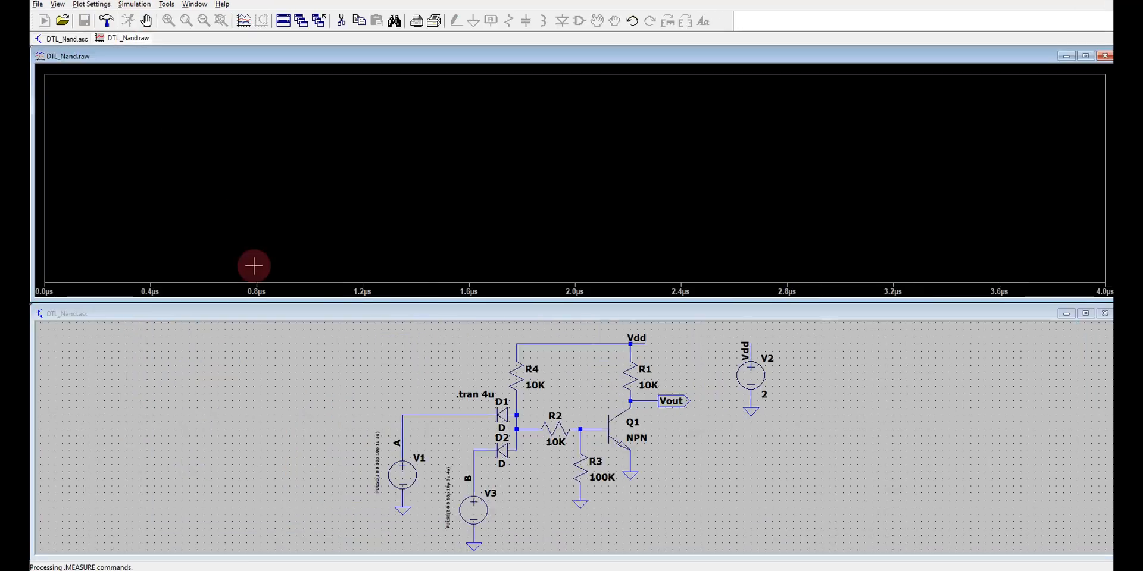
{"action": "left_click", "coordinate": [407, 421]}
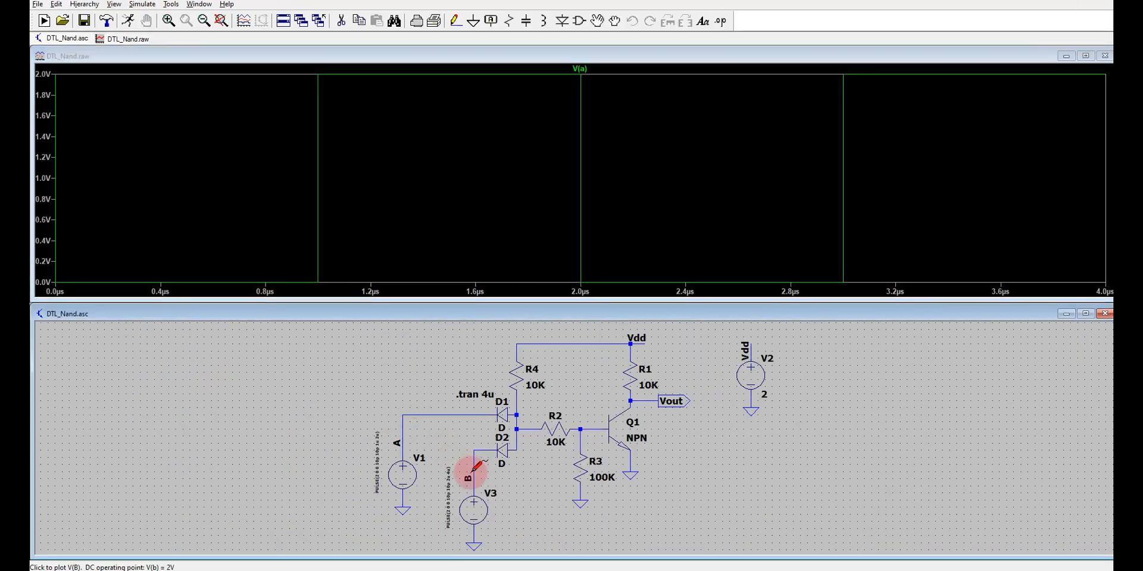
{"action": "left_click", "coordinate": [473, 470]}
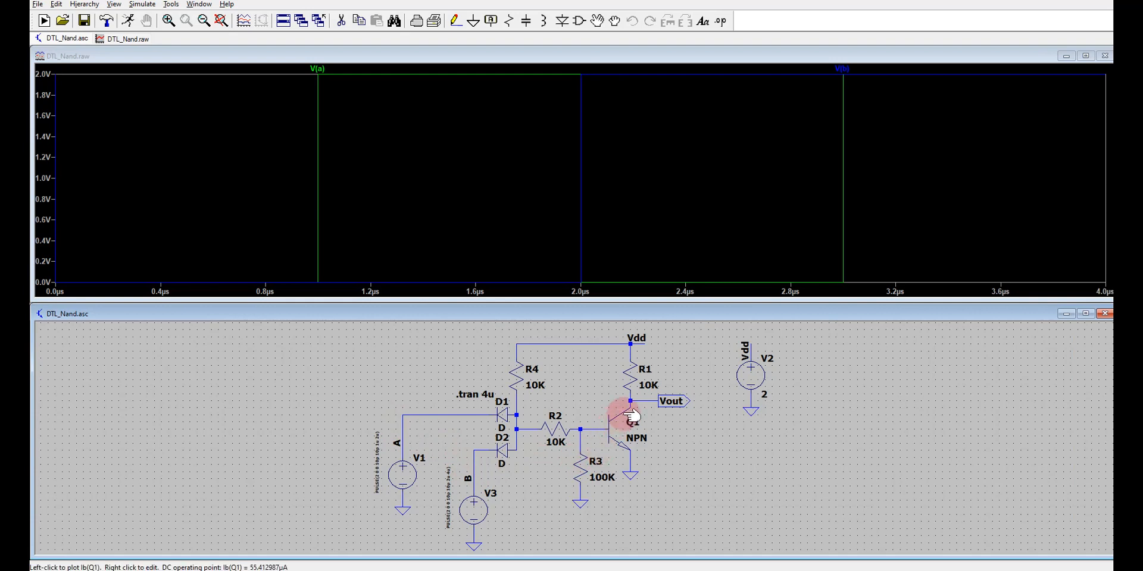
{"action": "left_click", "coordinate": [683, 403]}
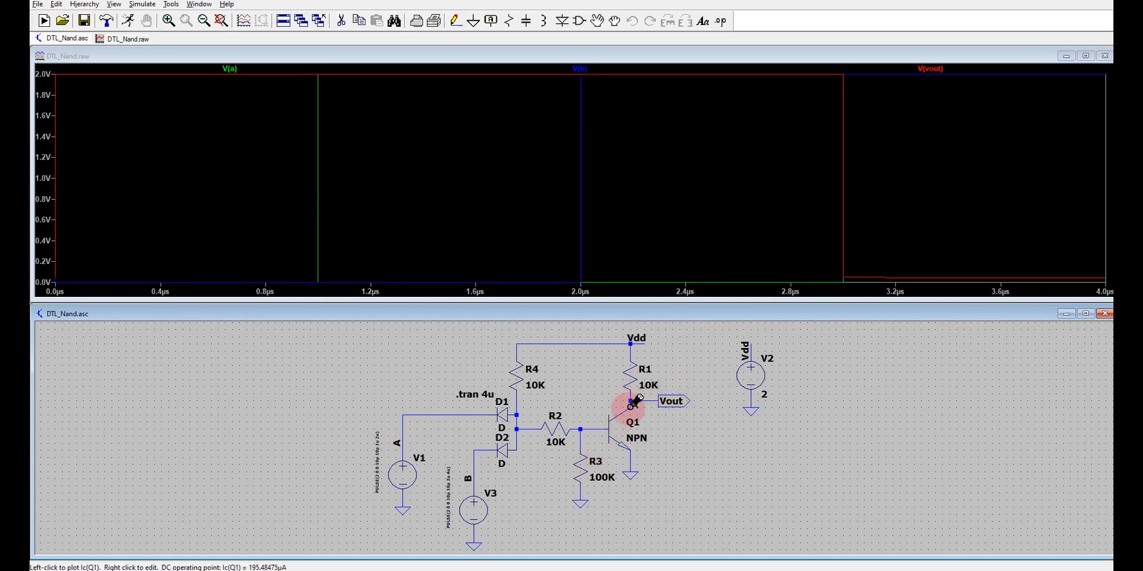
{"action": "left_click", "coordinate": [633, 399]}
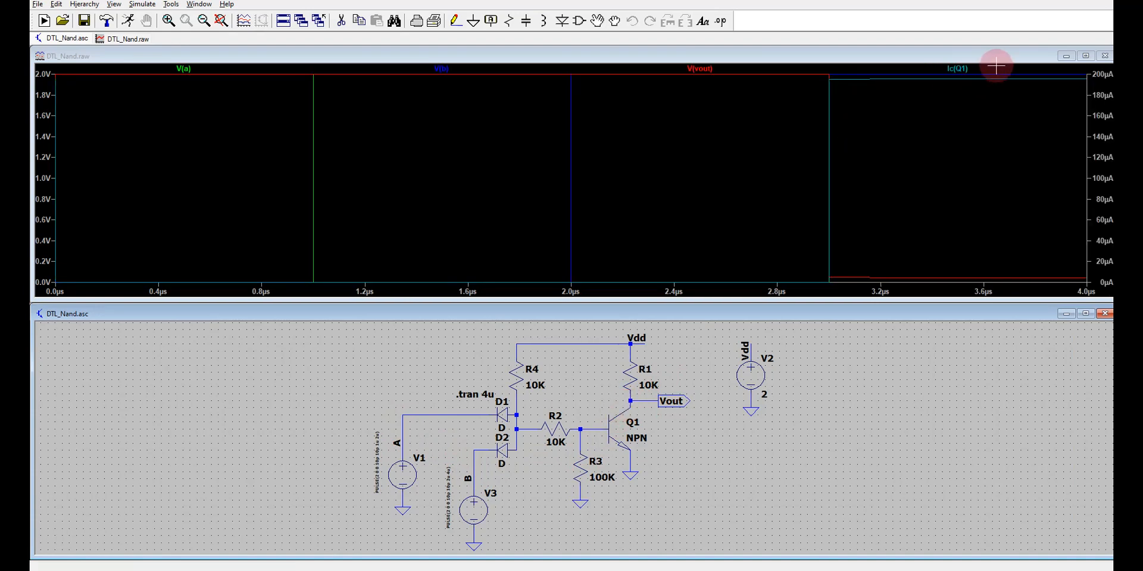
Maximize the DTL_Nand waveform window and add three empty plot panes.
{"action": "left_click", "coordinate": [1084, 56]}
{"action": "right_click", "coordinate": [584, 268]}
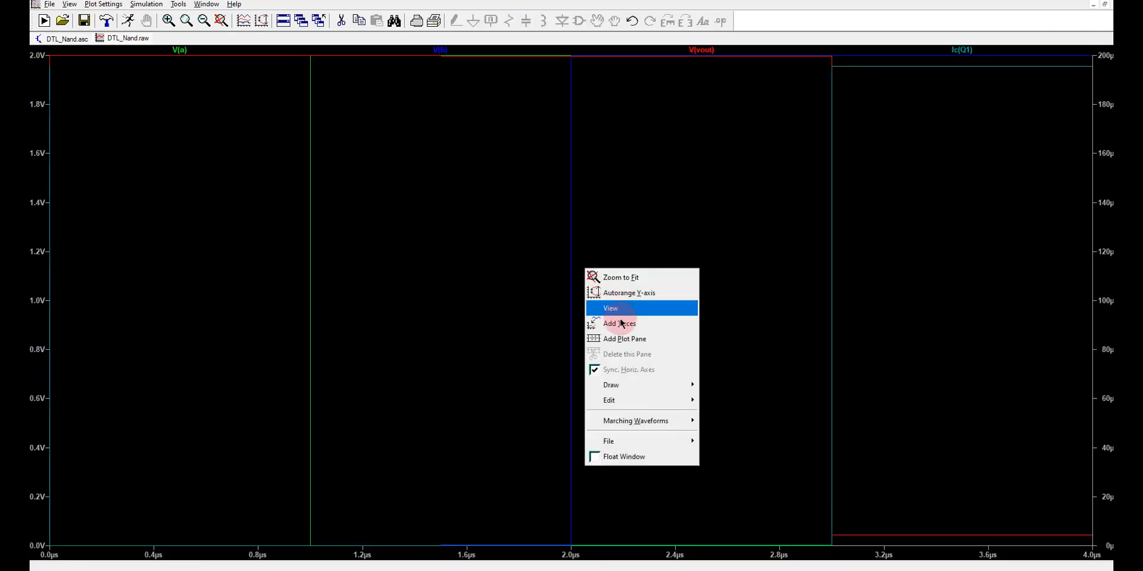
{"action": "left_click", "coordinate": [628, 338]}
{"action": "right_click", "coordinate": [572, 359]}
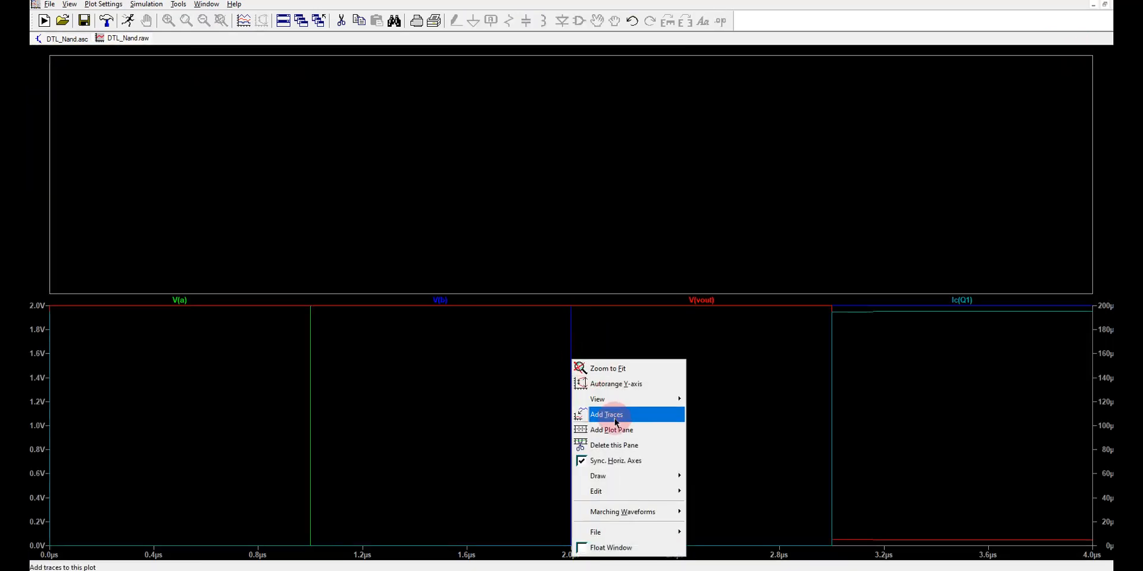
{"action": "left_click", "coordinate": [622, 430]}
{"action": "right_click", "coordinate": [621, 432]}
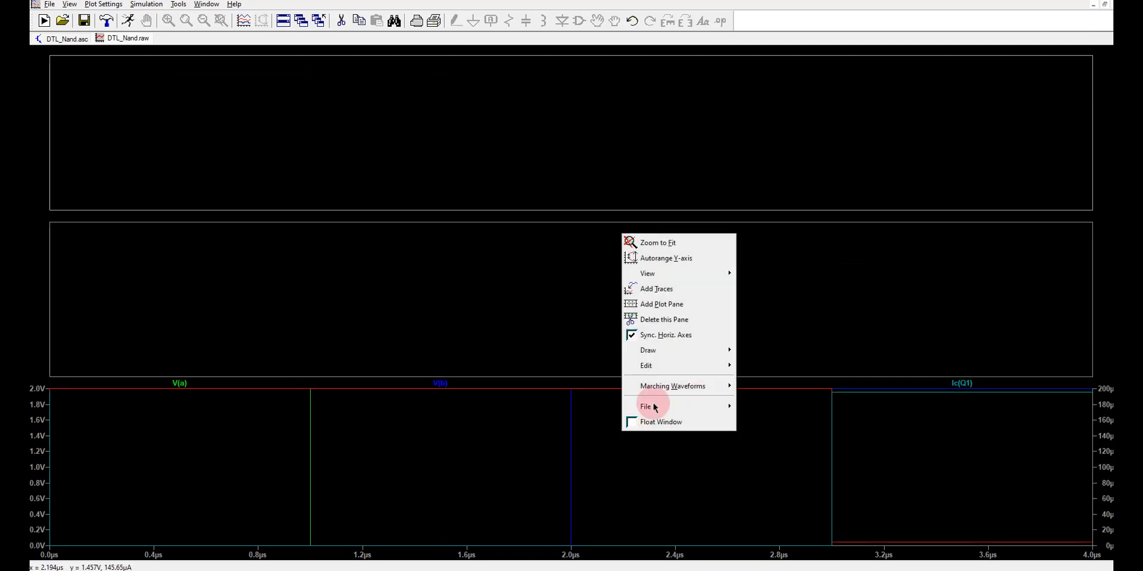
{"action": "left_click", "coordinate": [671, 307]}
Move V(a), V(b) and V(vout) into the first, second and third panes, keeping Ic(Q1) in the lowest pane.
{"action": "left_click_drag", "start_coordinate": [191, 426], "coordinate": [164, 141]}
{"action": "left_click_drag", "start_coordinate": [230, 431], "coordinate": [211, 262]}
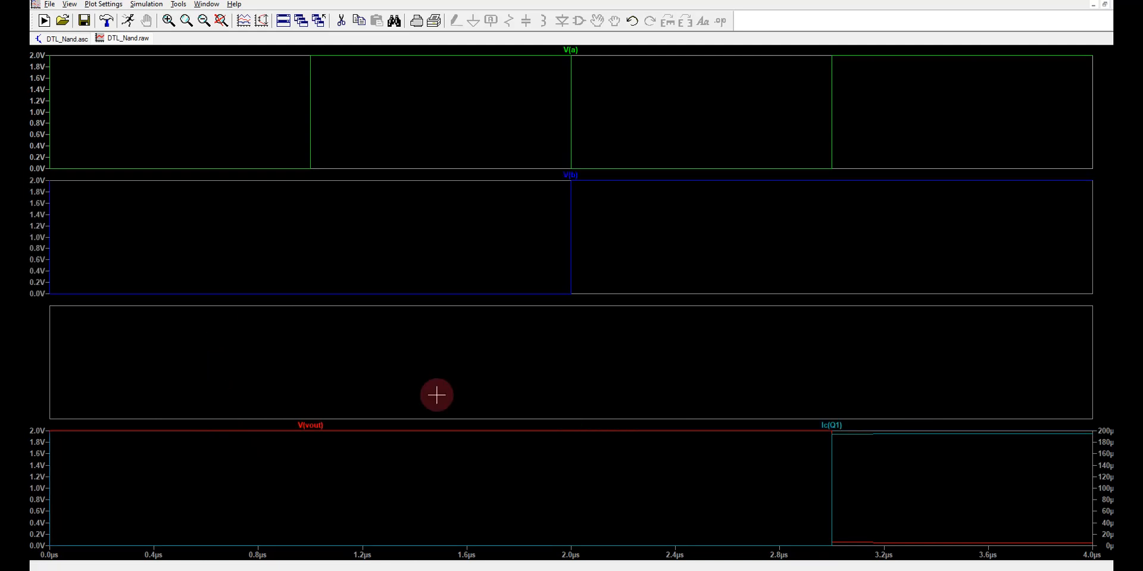
{"action": "left_click_drag", "start_coordinate": [326, 427], "coordinate": [309, 382]}
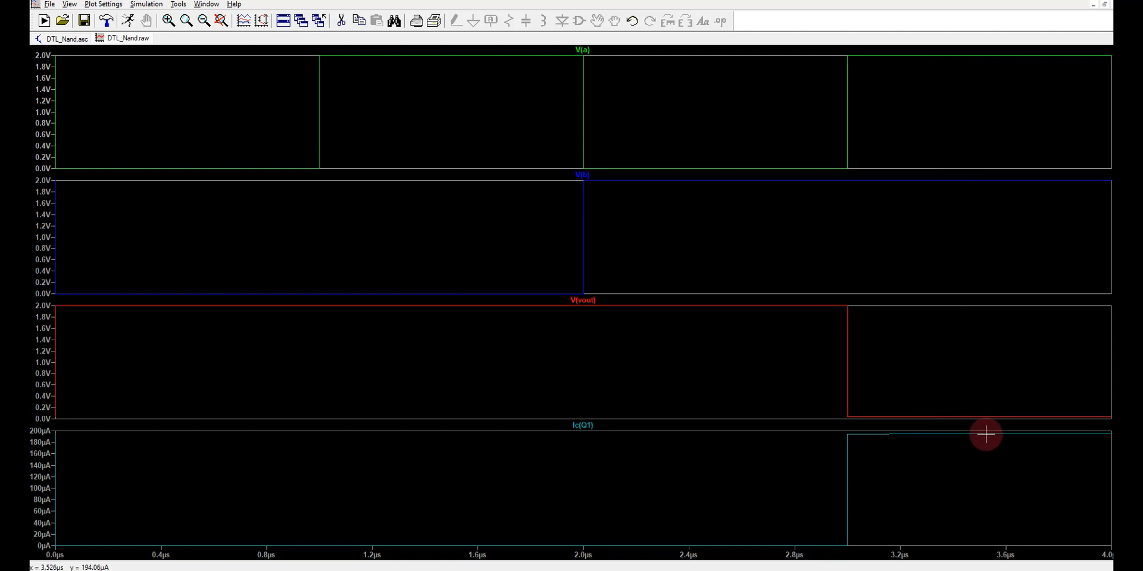
Close the DTL_Nand schematic and waveforms, and open NOR.asc from the LT SPICE folder.
{"action": "right_click", "coordinate": [75, 44]}
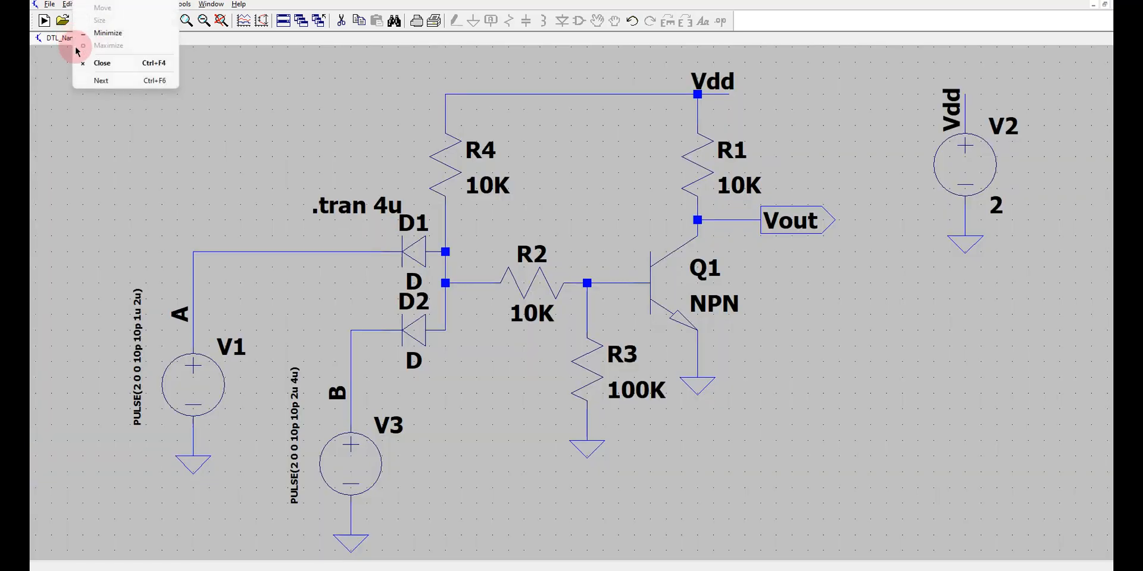
{"action": "left_click", "coordinate": [104, 71]}
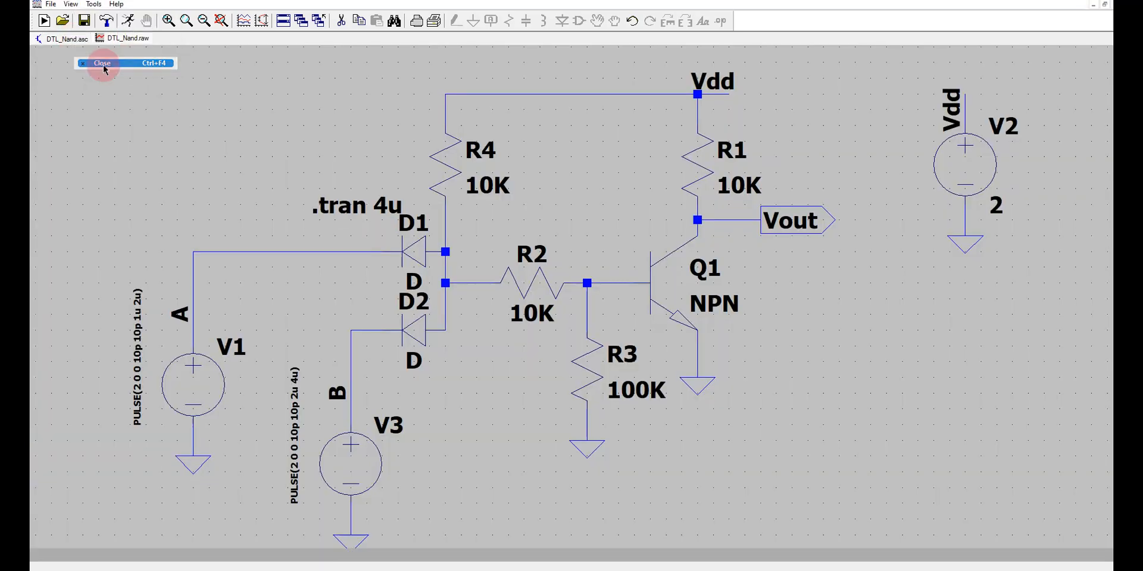
{"action": "left_click", "coordinate": [37, 4]}
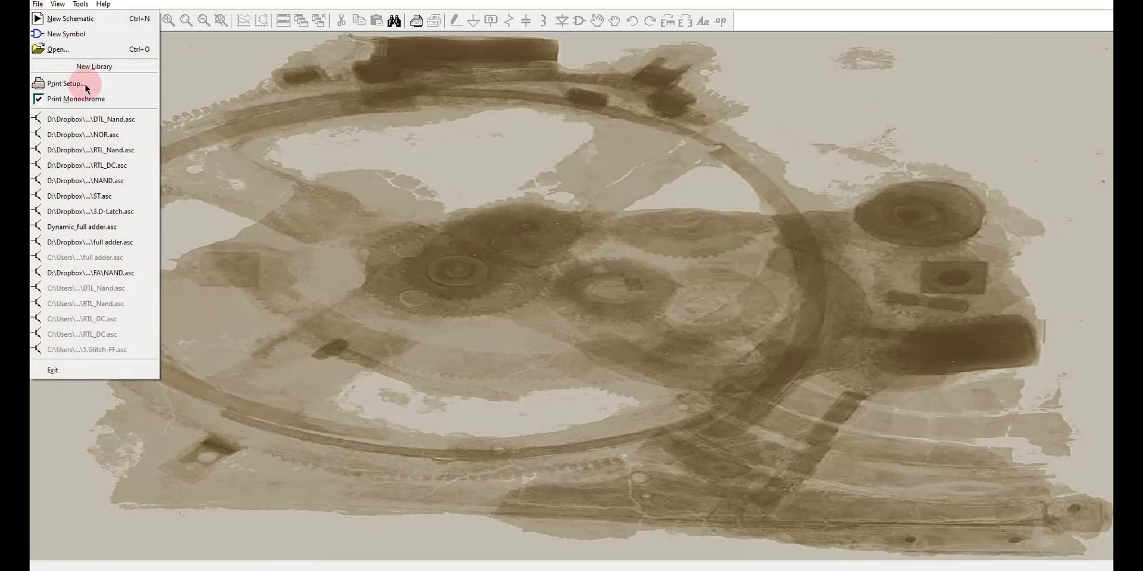
{"action": "left_click", "coordinate": [81, 50]}
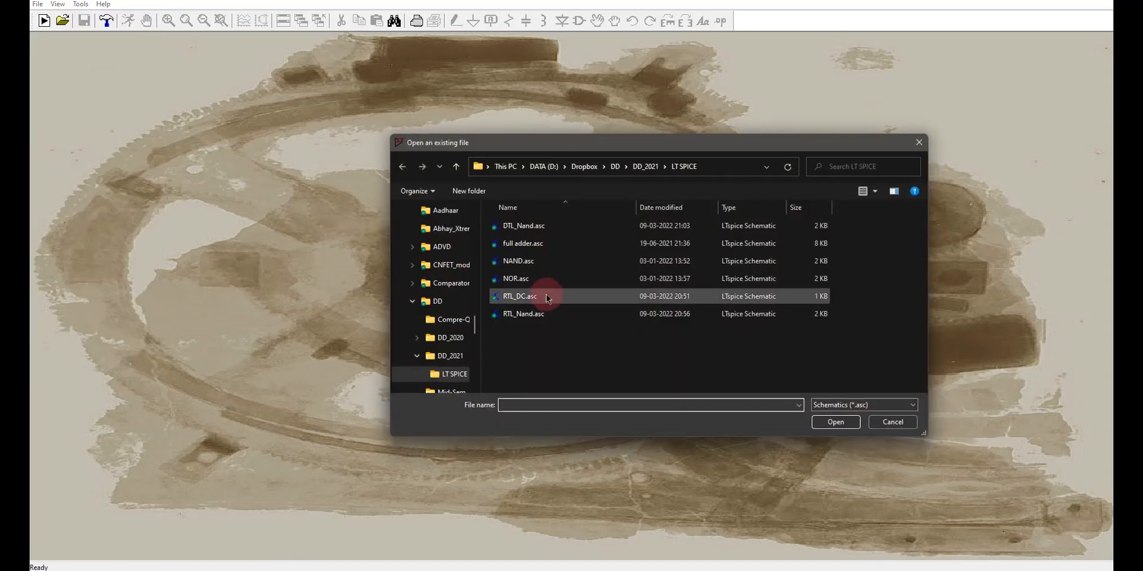
{"action": "left_click", "coordinate": [544, 280]}
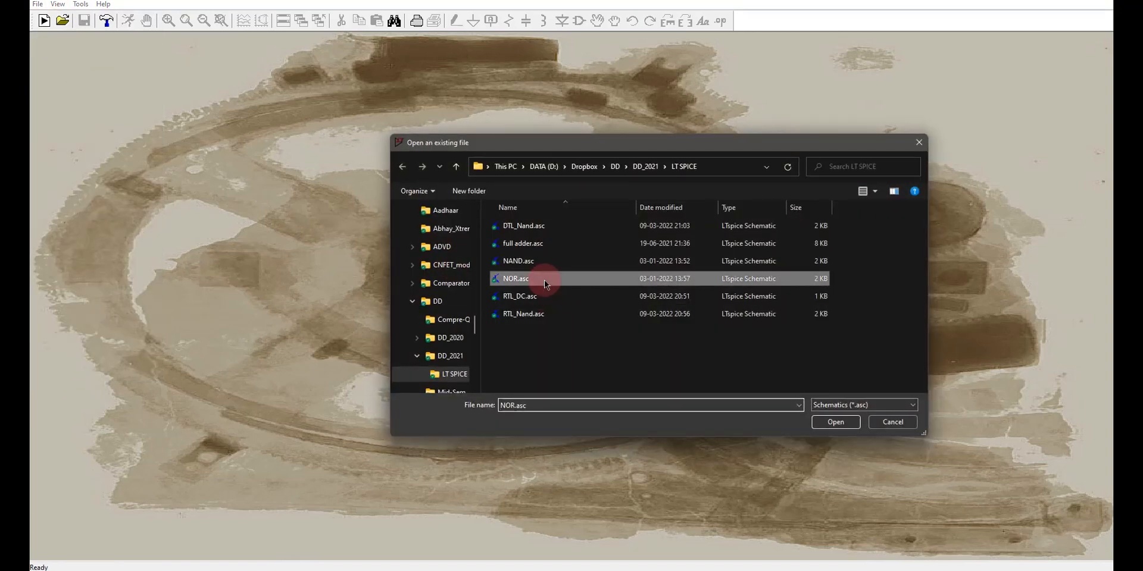
{"action": "left_click", "coordinate": [836, 422]}
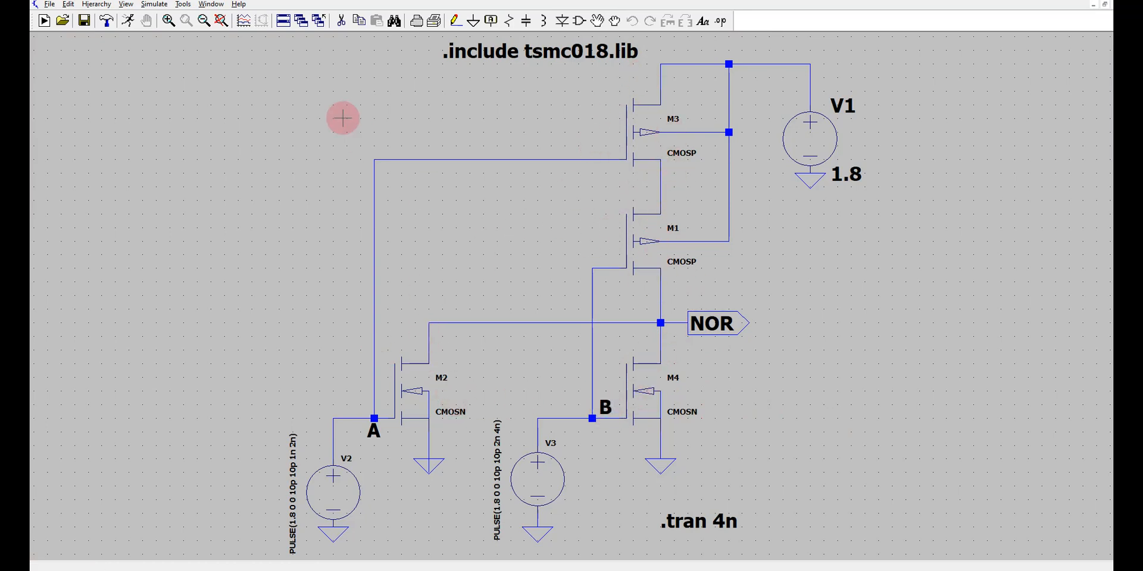
Run the NOR simulation and plot the voltages at A, B and NOR with M1's drain current.
{"action": "left_click", "coordinate": [127, 21]}
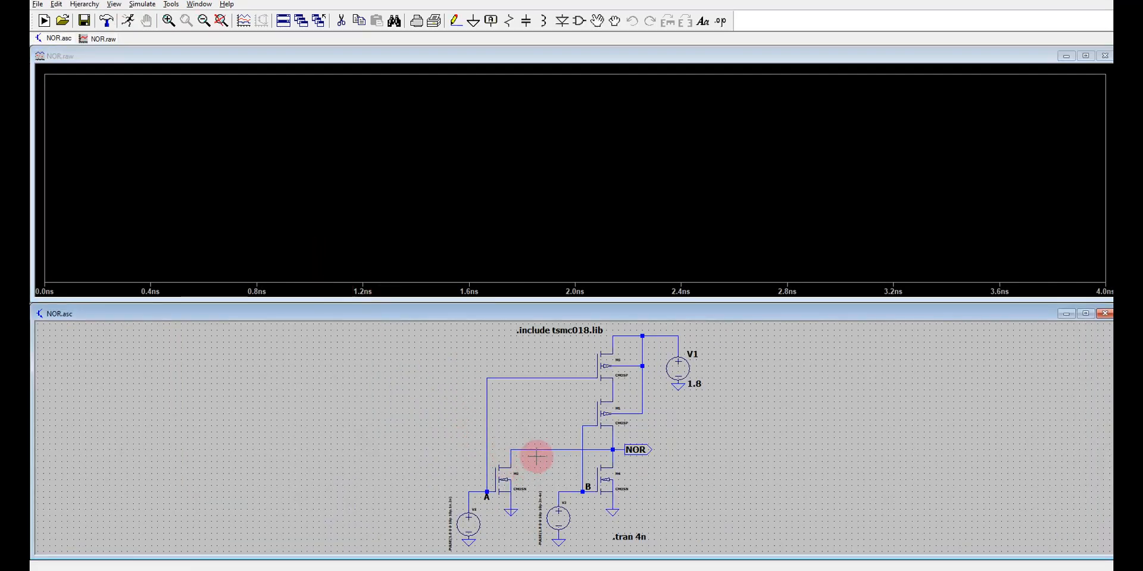
{"action": "left_click", "coordinate": [483, 491]}
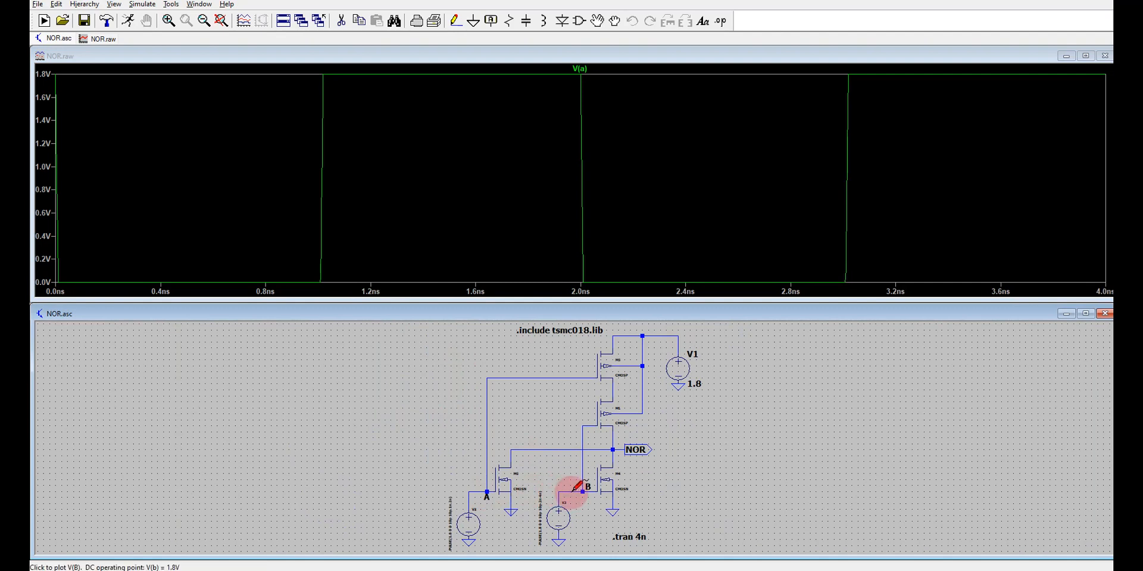
{"action": "left_click", "coordinate": [576, 490]}
{"action": "left_click", "coordinate": [641, 447]}
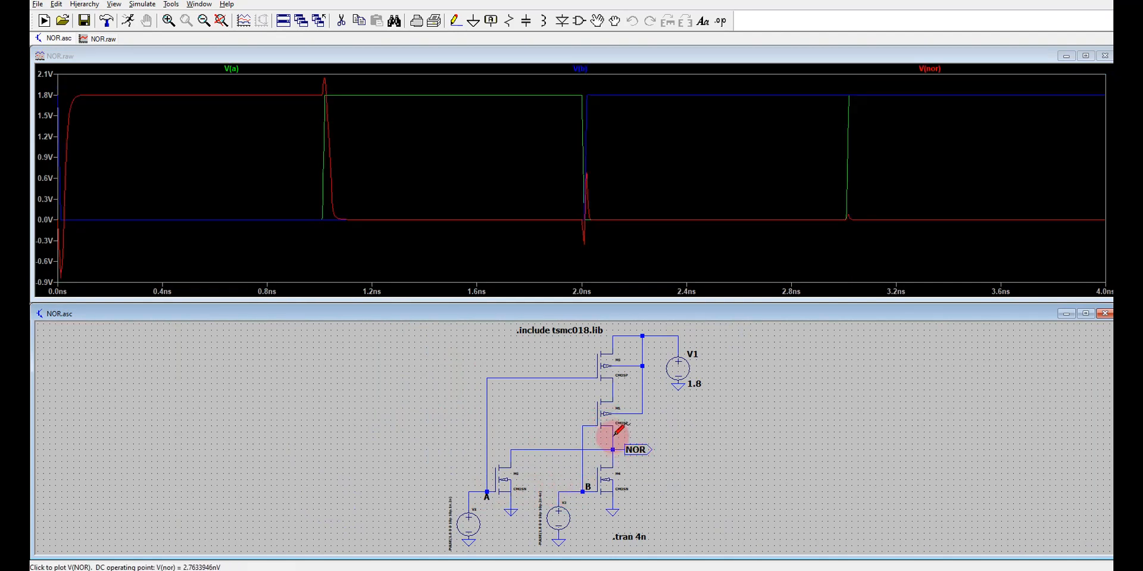
{"action": "left_click", "coordinate": [613, 395]}
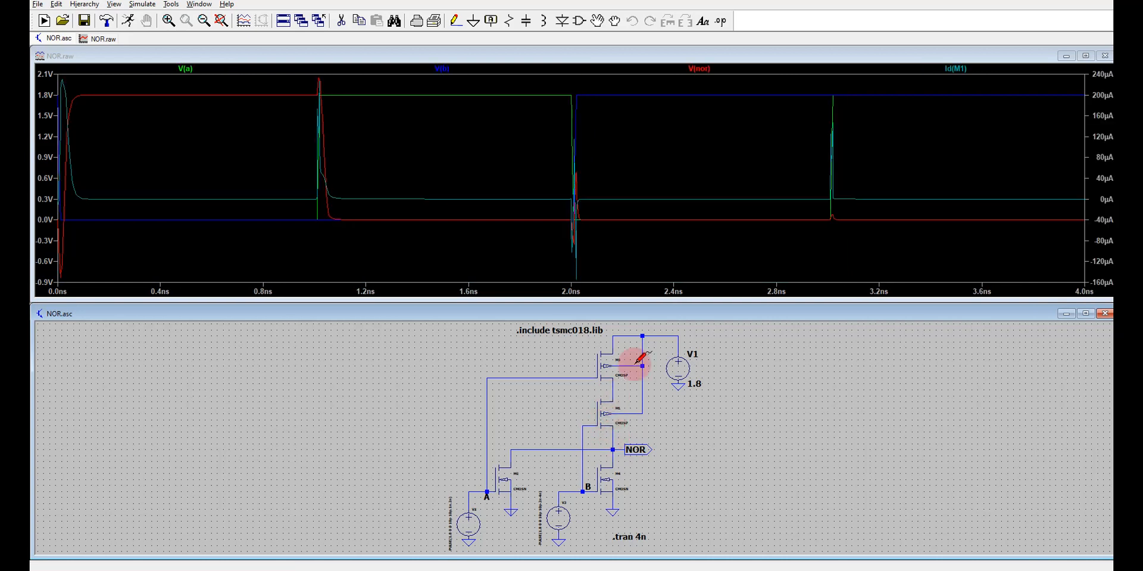
Maximize the NOR waveform window and add three plot panes above the combined traces.
{"action": "left_click", "coordinate": [1085, 55]}
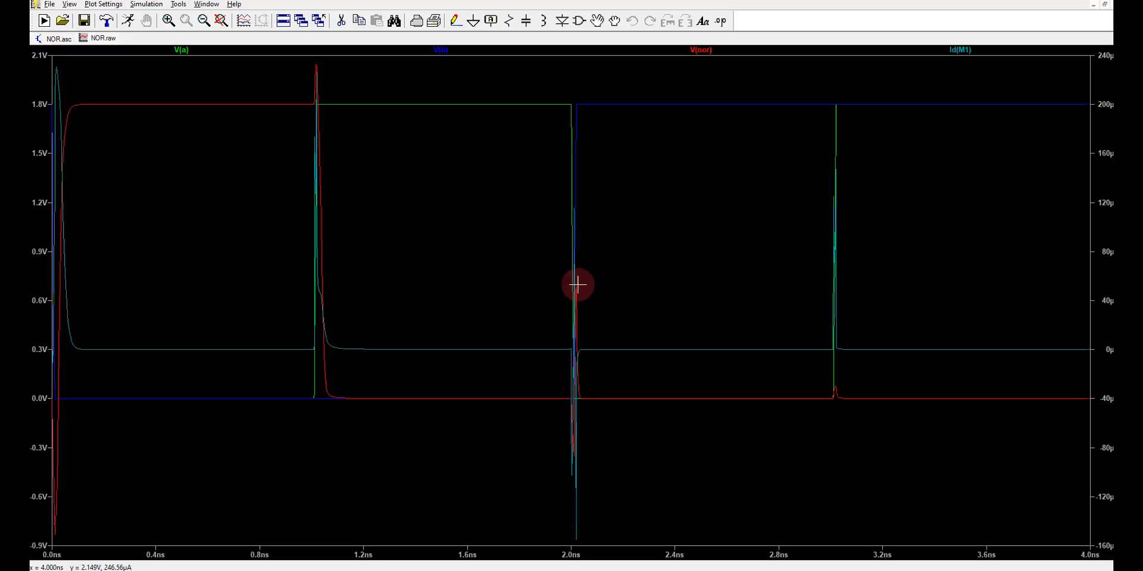
{"action": "right_click", "coordinate": [515, 331]}
{"action": "left_click", "coordinate": [524, 400]}
{"action": "right_click", "coordinate": [480, 364]}
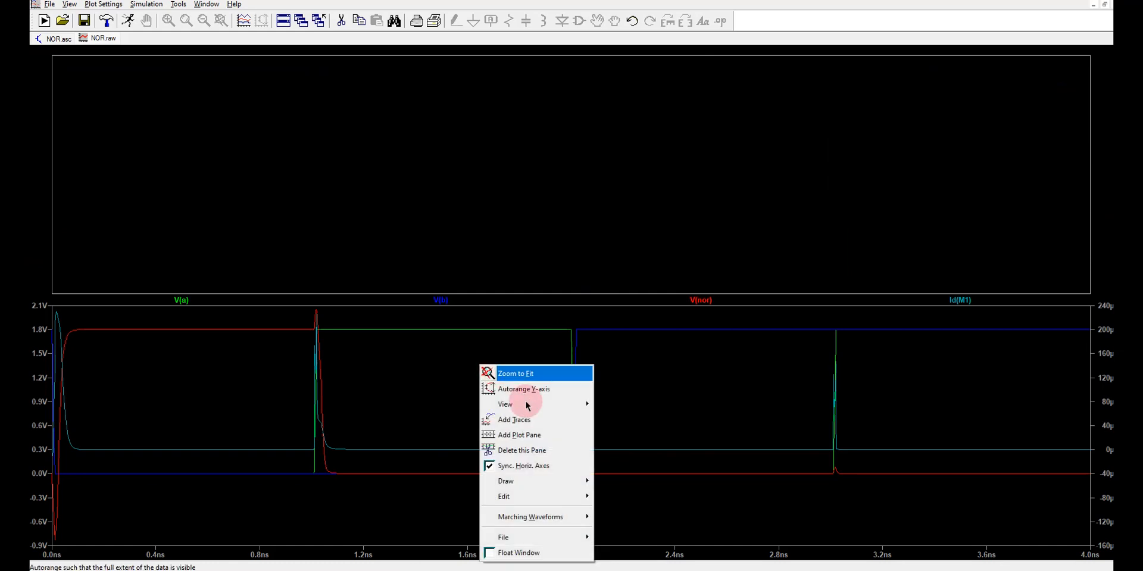
{"action": "left_click", "coordinate": [523, 435]}
{"action": "right_click", "coordinate": [485, 413]}
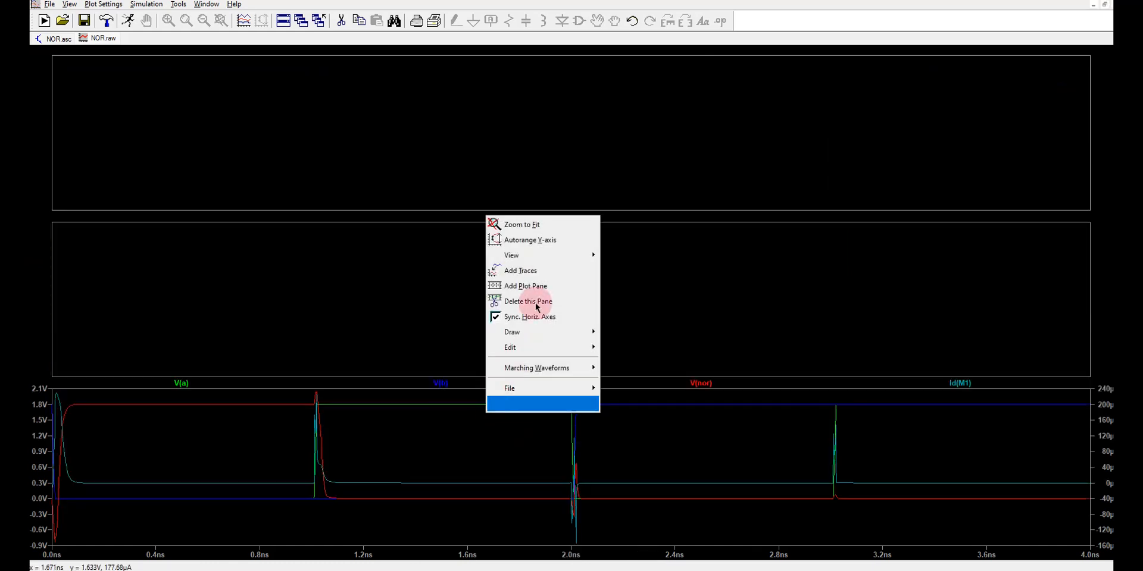
{"action": "left_click", "coordinate": [524, 286]}
Try to restore the zoomed time axis with a left limit of 0 and a larger tick, and close the NOR waveform window.
{"action": "left_click_drag", "start_coordinate": [180, 460], "coordinate": [148, 136]}
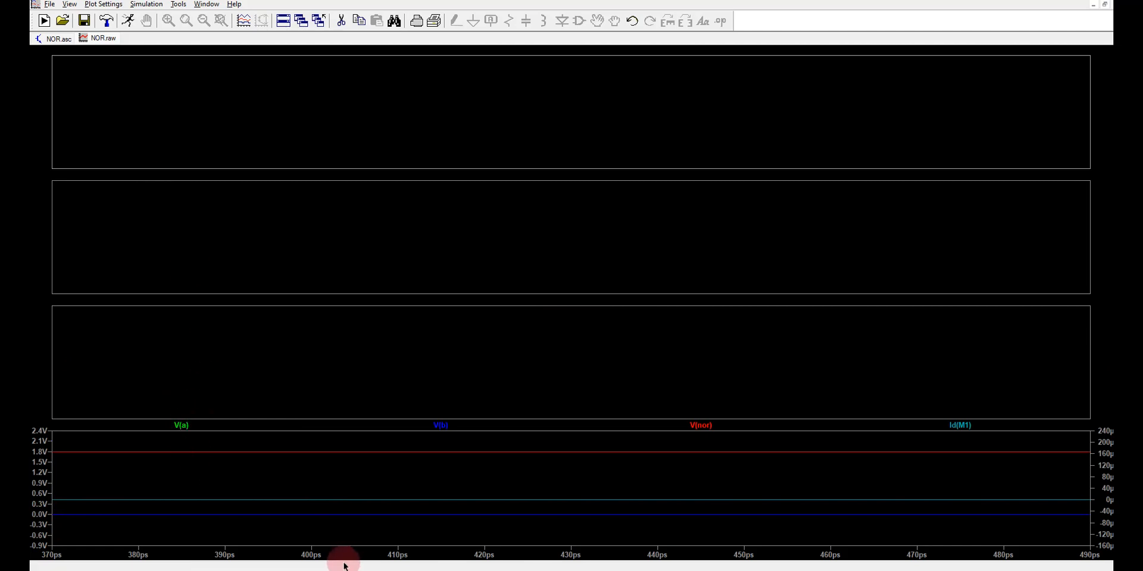
{"action": "right_click", "coordinate": [325, 552]}
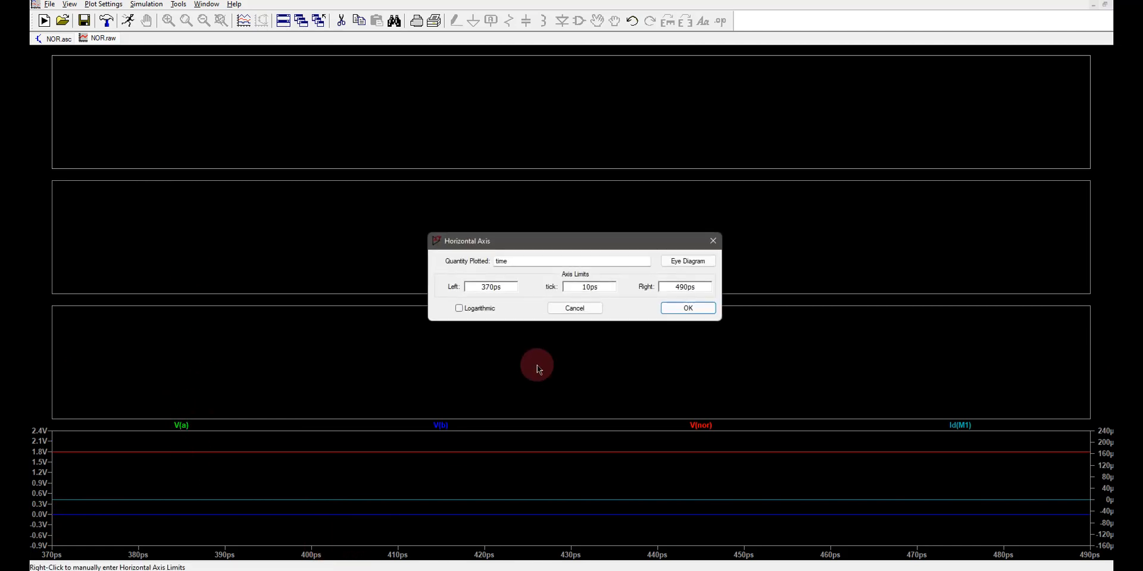
{"action": "double_click", "coordinate": [478, 283]}
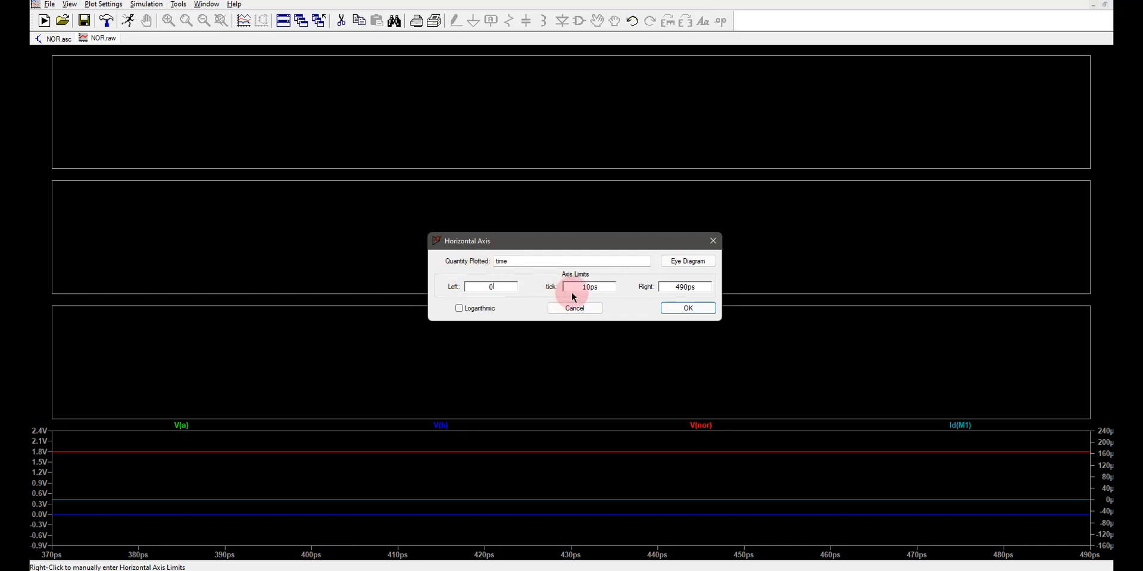
{"action": "left_click", "coordinate": [55, 39]}
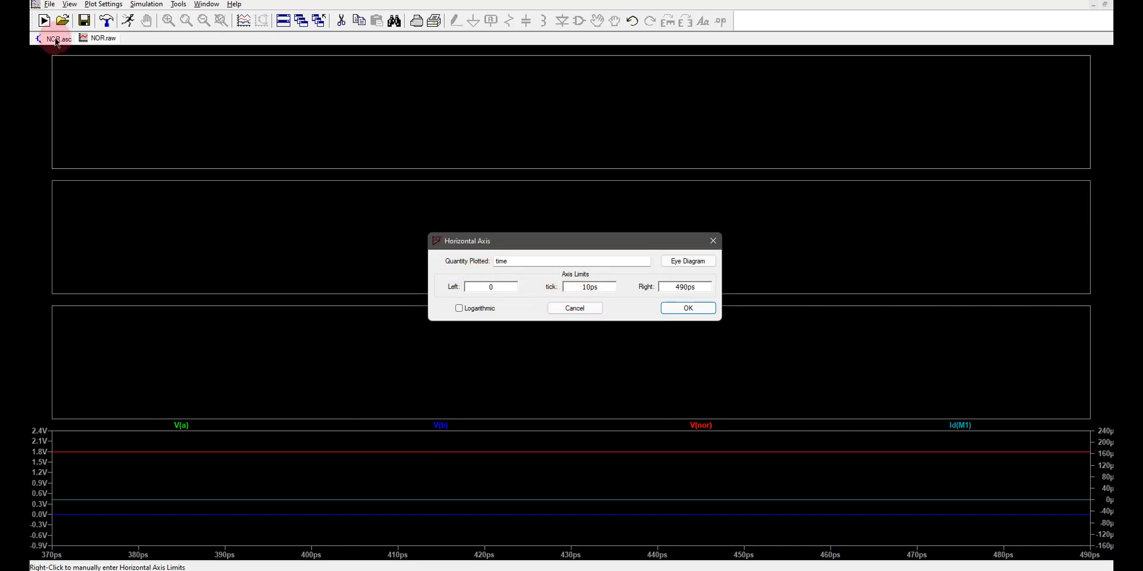
{"action": "key", "text": "Tab"}
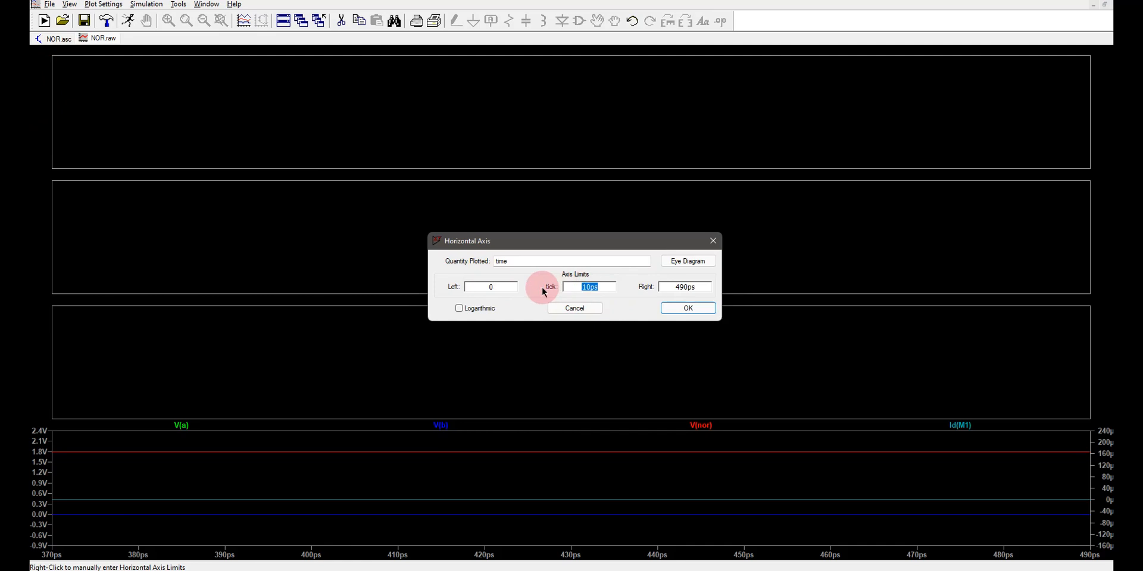
{"action": "type", "text": "2u"}
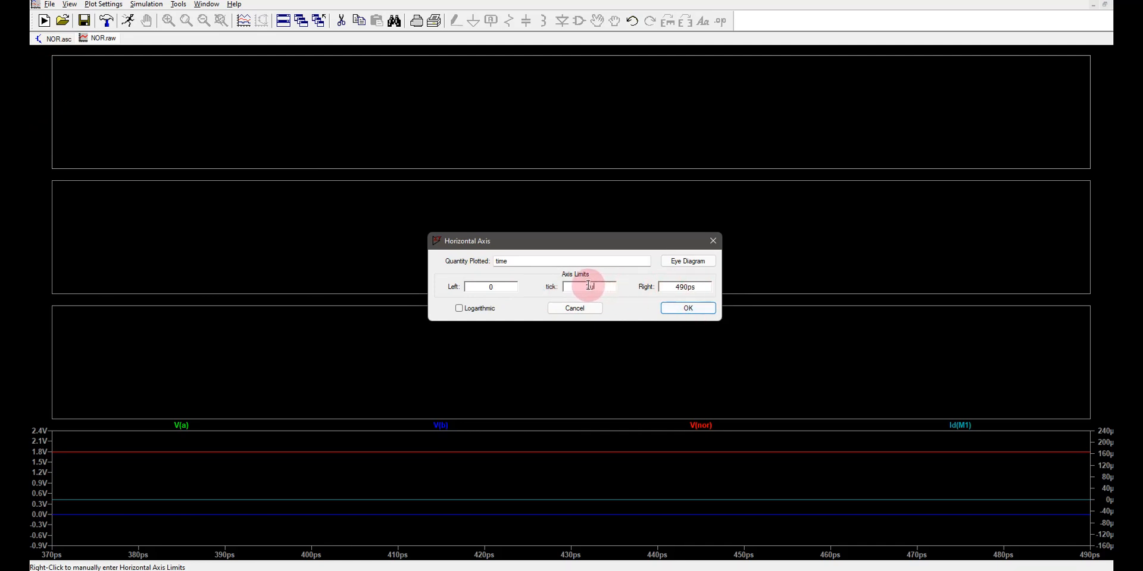
{"action": "type", "text": "4"}
{"action": "left_click", "coordinate": [681, 310]}
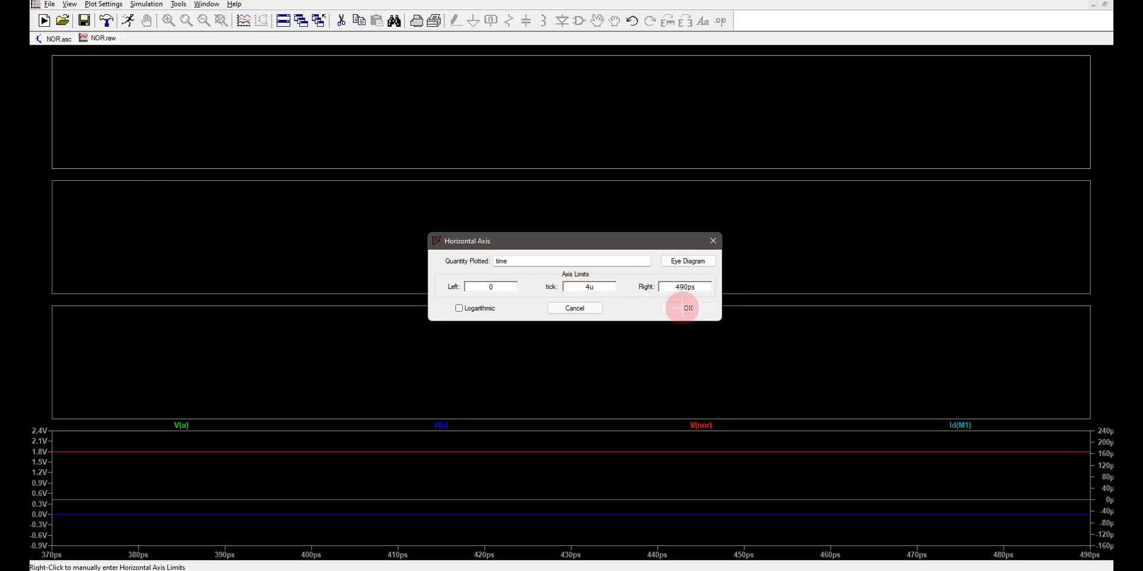
{"action": "right_click", "coordinate": [113, 40]}
{"action": "left_click", "coordinate": [147, 67]}
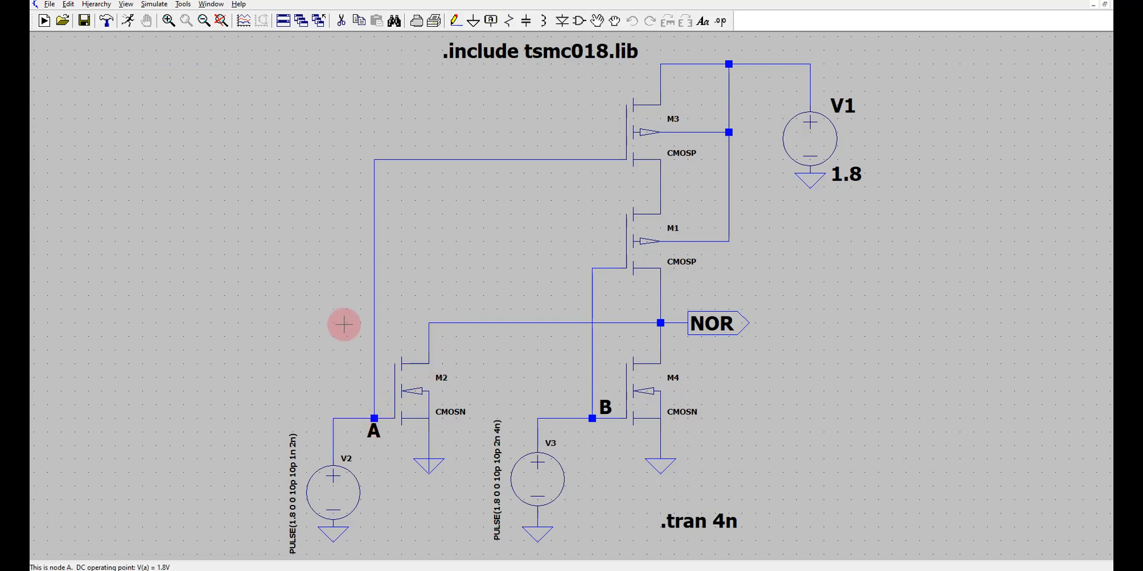
Simulate the NOR circuit again and plot the voltages at A, B and NOR with M3's source current.
{"action": "left_click", "coordinate": [136, 21]}
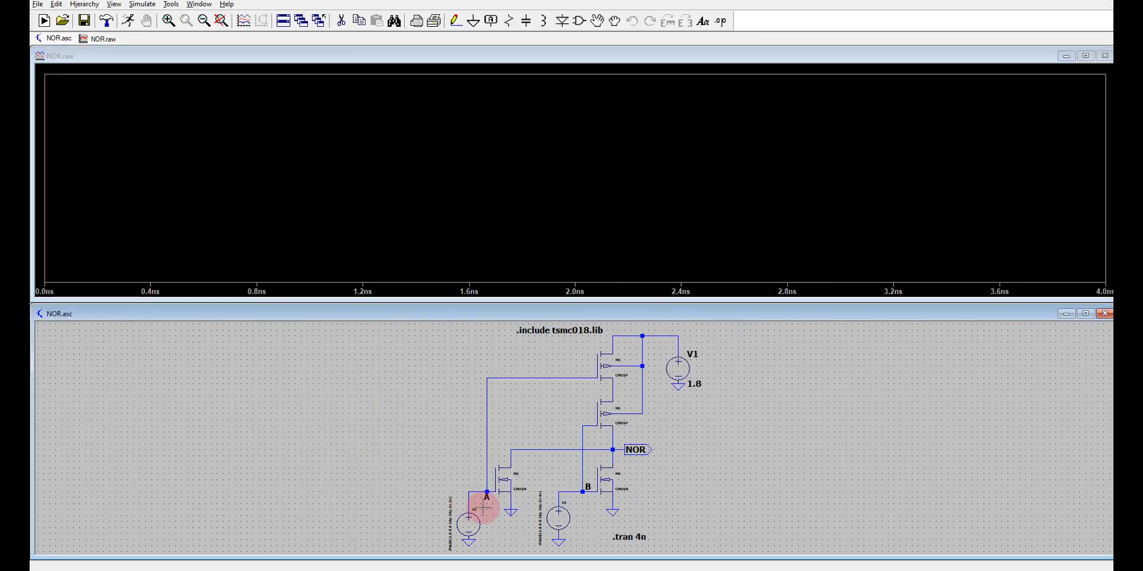
{"action": "left_click", "coordinate": [486, 490]}
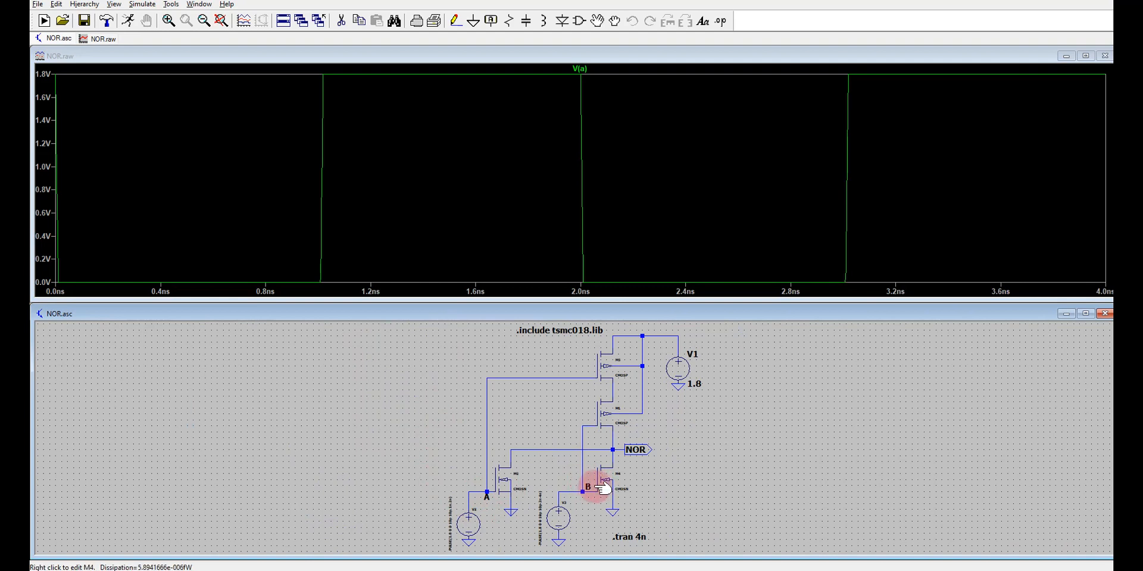
{"action": "left_click", "coordinate": [588, 488]}
{"action": "left_click", "coordinate": [635, 450]}
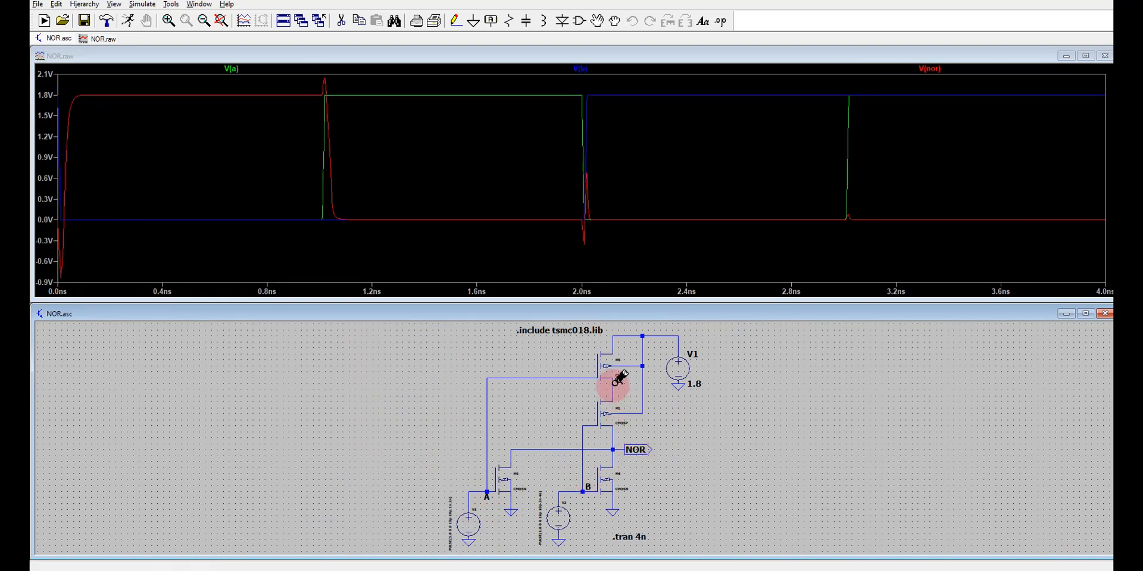
{"action": "left_click", "coordinate": [619, 378]}
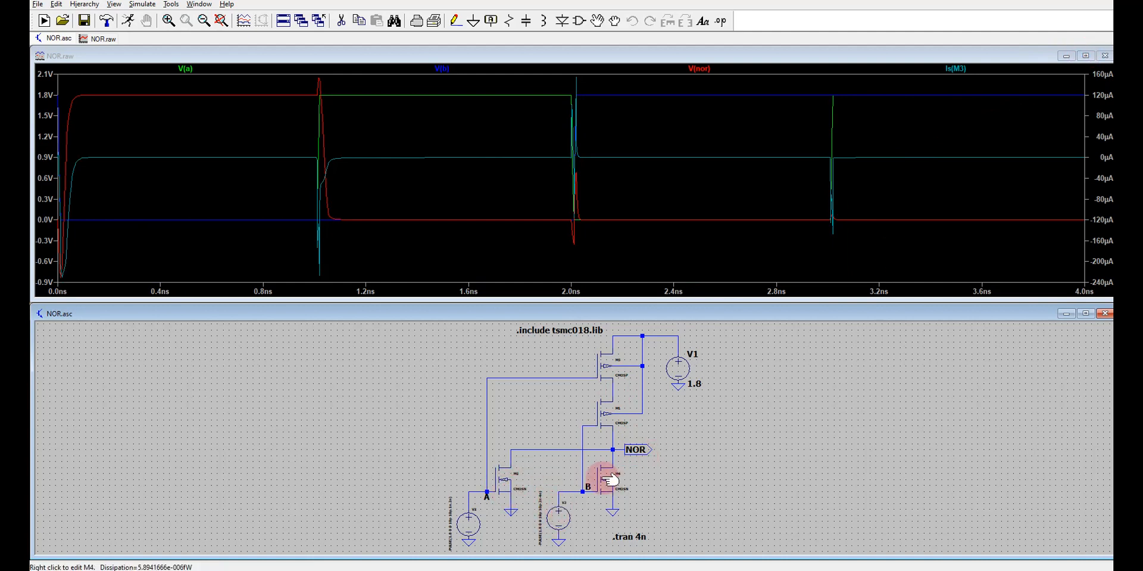
Add three plot panes to the maximized NOR waveform window and separate V(a) into its own pane.
{"action": "left_click", "coordinate": [1085, 55]}
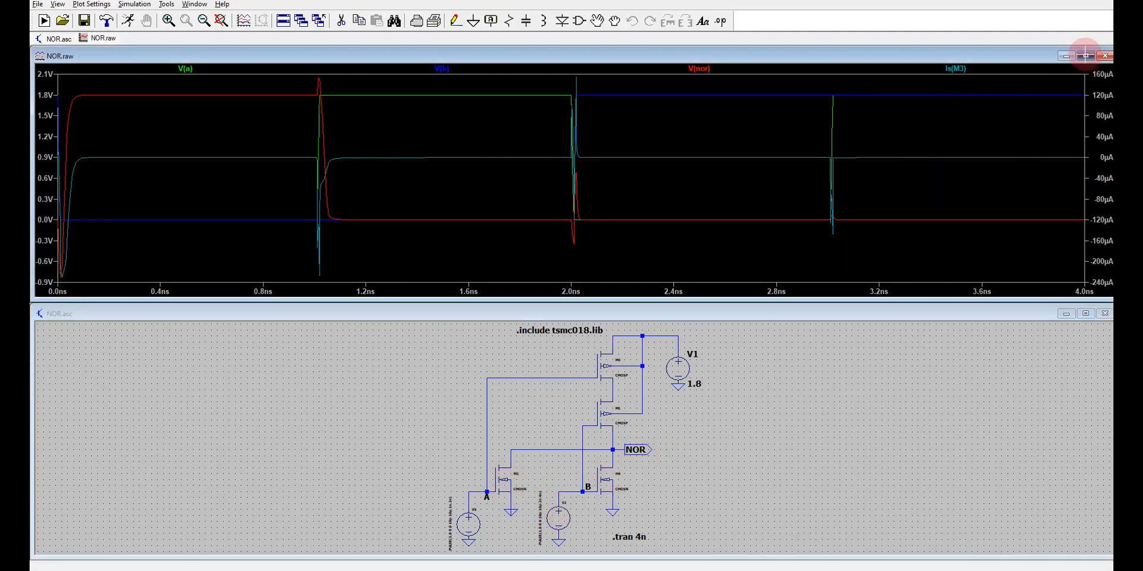
{"action": "right_click", "coordinate": [469, 353]}
{"action": "left_click", "coordinate": [510, 423]}
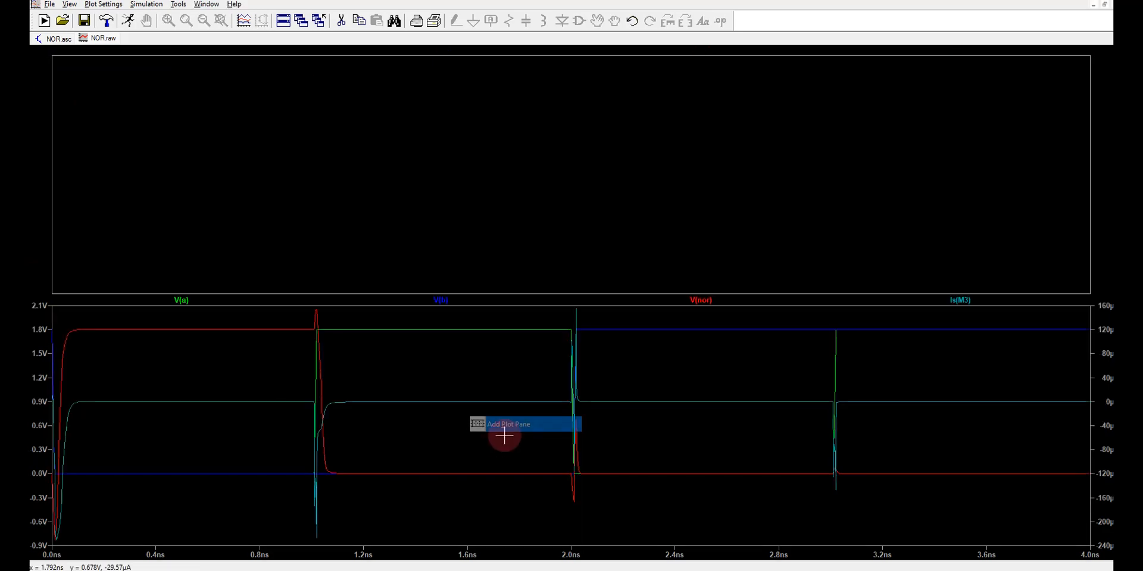
{"action": "right_click", "coordinate": [501, 439]}
{"action": "left_click", "coordinate": [550, 313]}
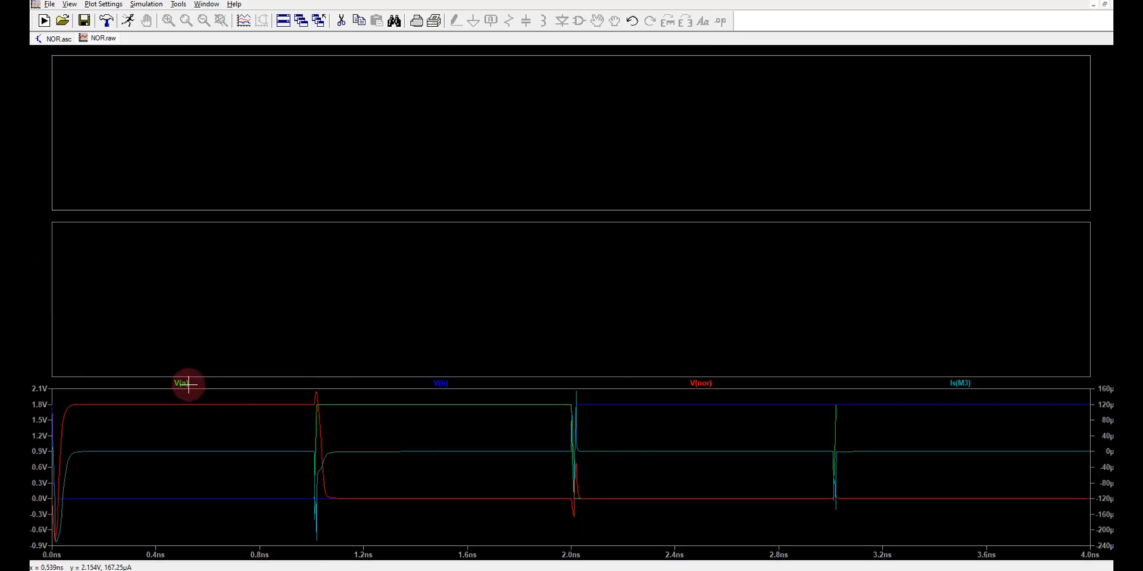
{"action": "left_click_drag", "start_coordinate": [184, 382], "coordinate": [174, 145]}
{"action": "right_click", "coordinate": [303, 343]}
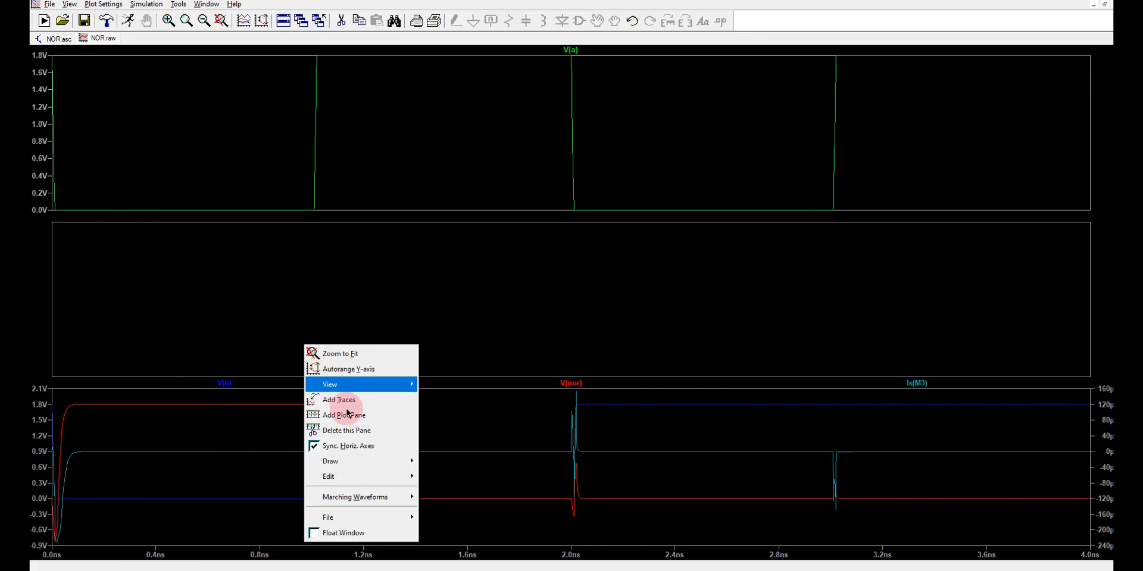
{"action": "left_click", "coordinate": [352, 423]}
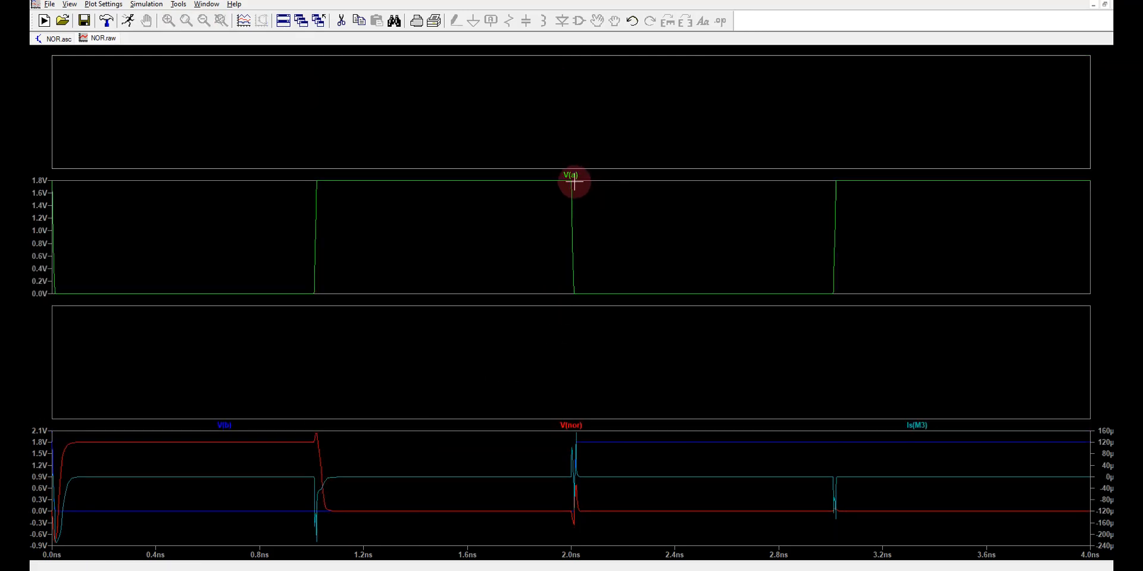
Move V(a) to the first pane, V(b) to the second and V(nor) to the third, leaving Is(M3) alone in the fourth.
{"action": "left_click_drag", "start_coordinate": [572, 169], "coordinate": [572, 161]}
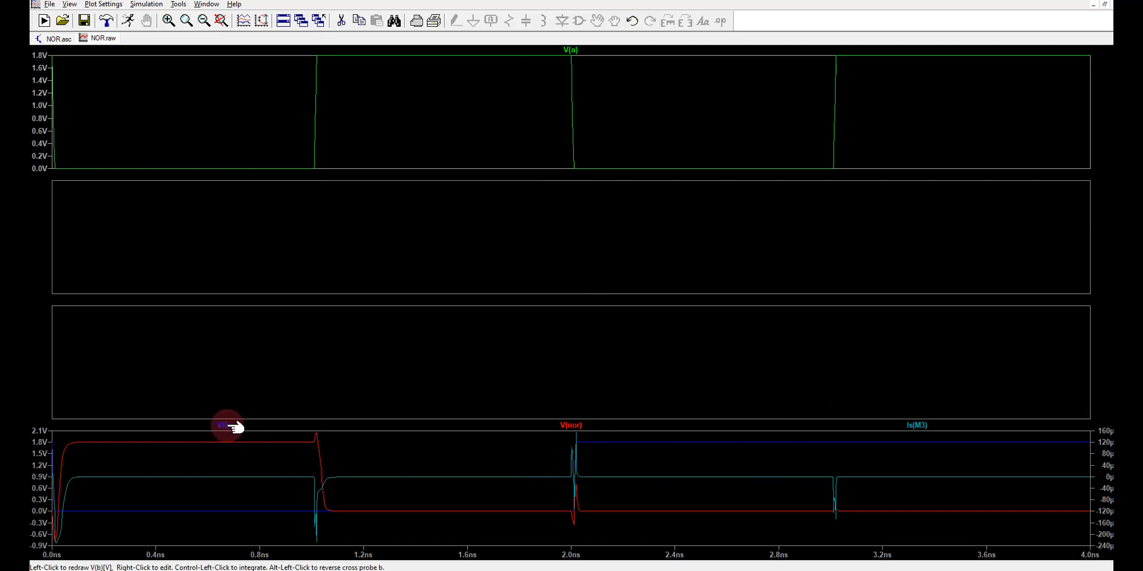
{"action": "left_click_drag", "start_coordinate": [233, 426], "coordinate": [233, 386]}
{"action": "left_click_drag", "start_coordinate": [249, 266], "coordinate": [246, 265]}
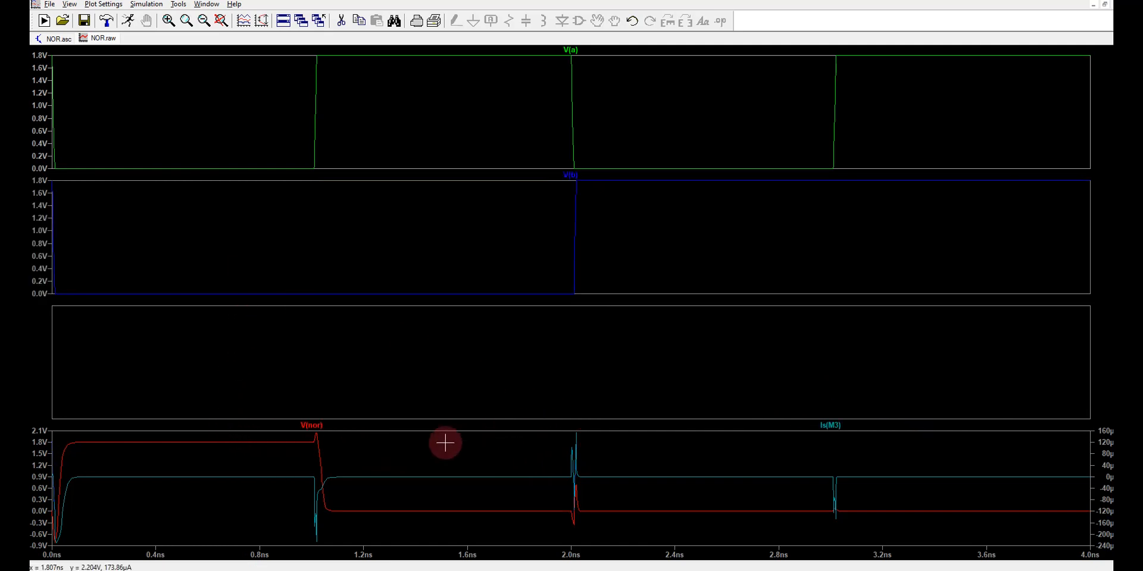
{"action": "left_click_drag", "start_coordinate": [320, 407], "coordinate": [310, 387]}
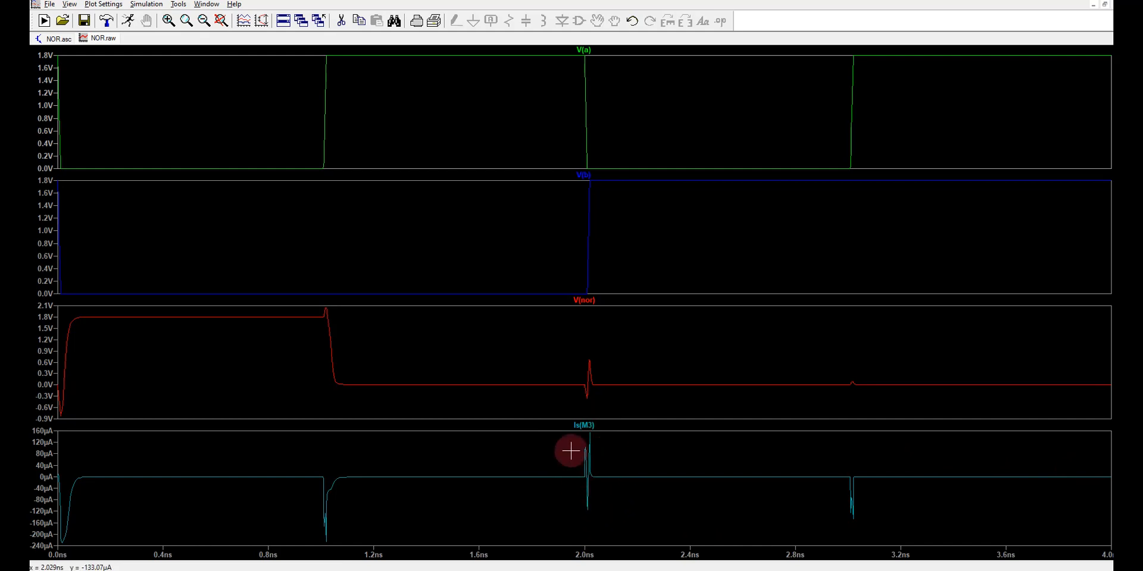
Compare the NOR schematic with its separated voltage and current waveforms.
{"action": "left_click", "coordinate": [54, 40]}
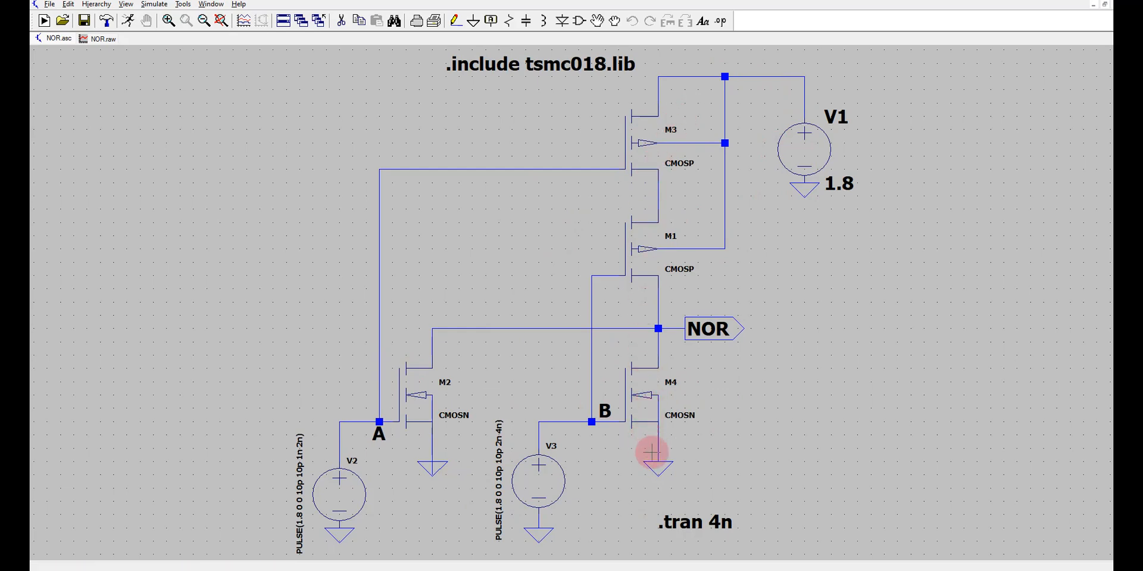
{"action": "left_click", "coordinate": [99, 38]}
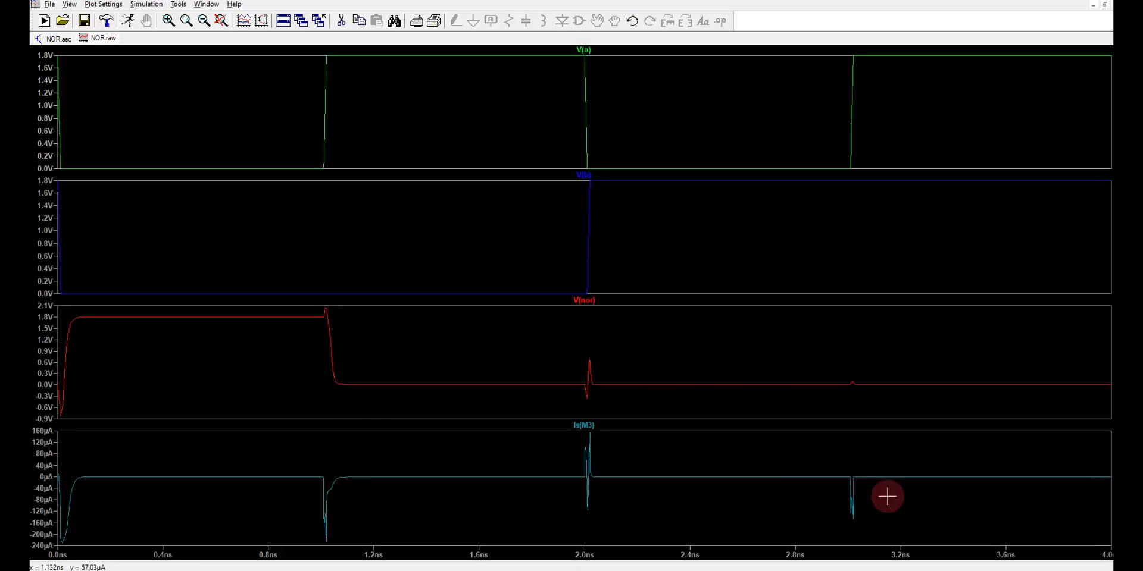
{"action": "left_click", "coordinate": [58, 39]}
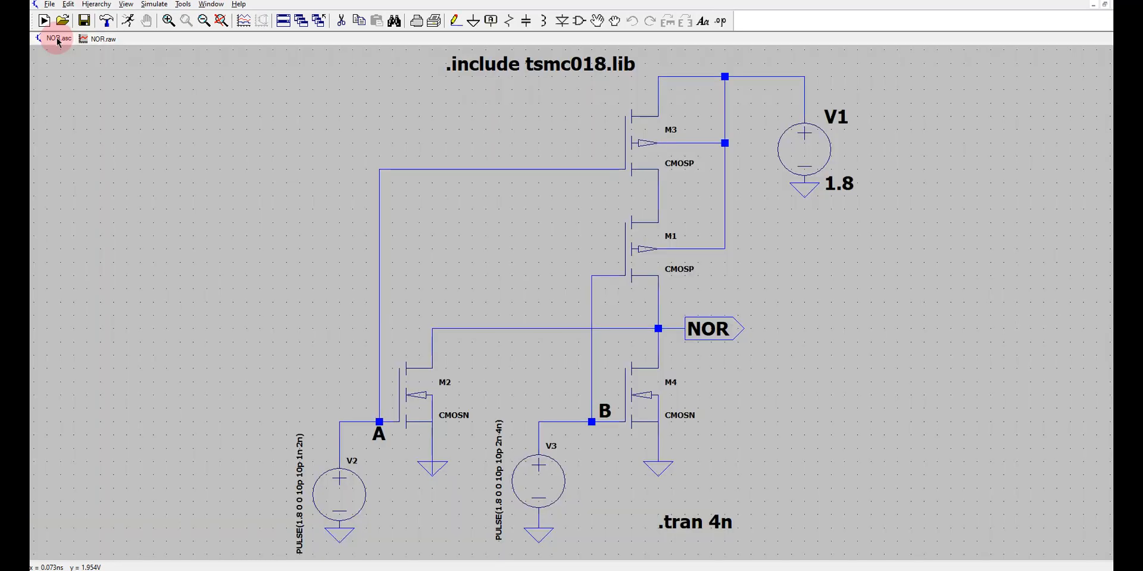
Close the NOR schematic and open NAND.asc from the LT SPICE folder.
{"action": "right_click", "coordinate": [58, 39]}
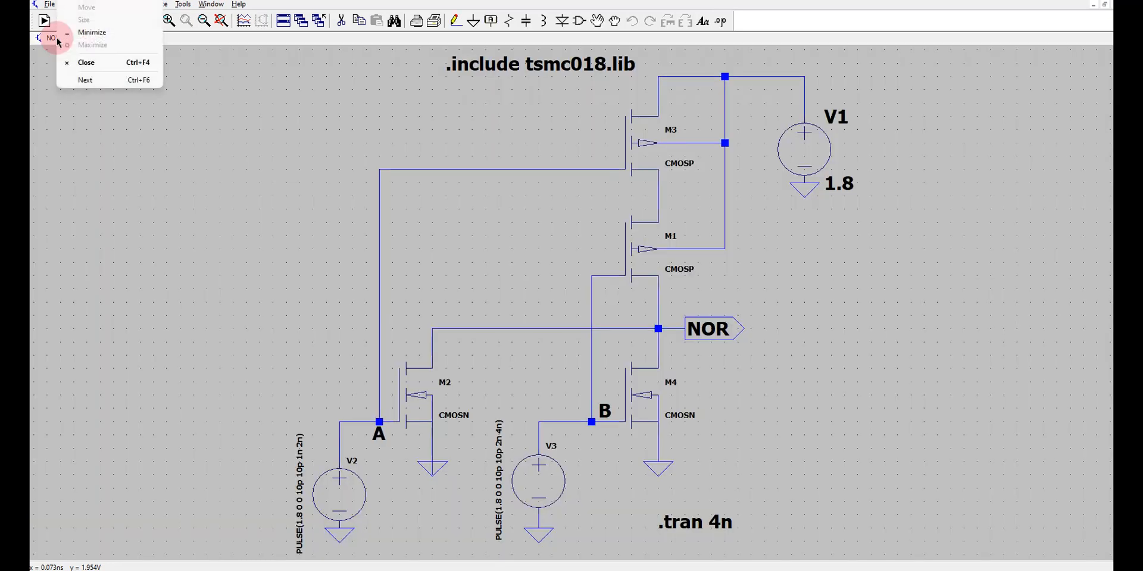
{"action": "left_click", "coordinate": [86, 64]}
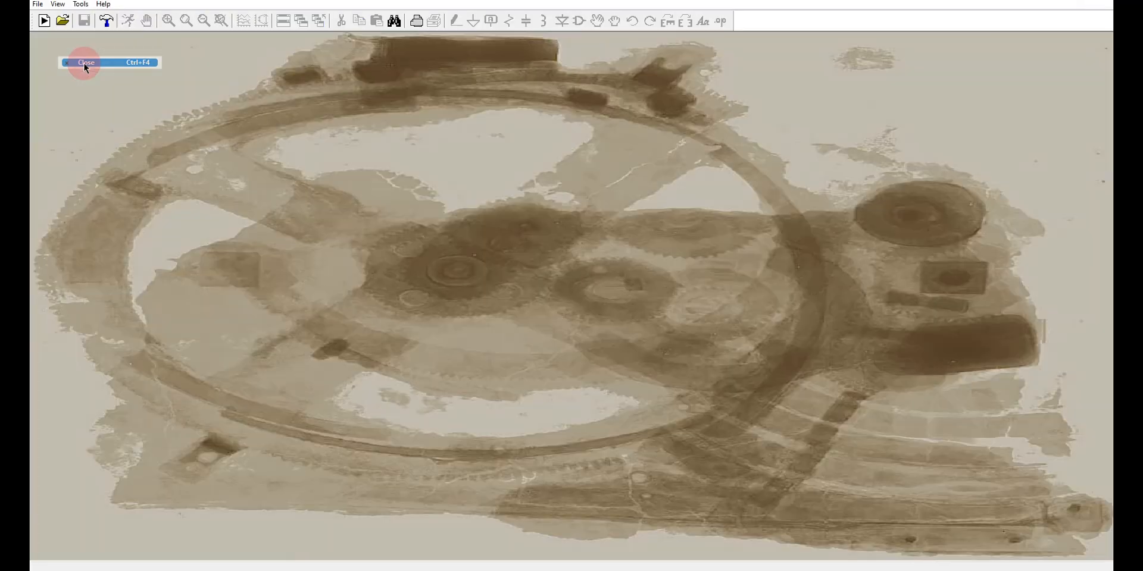
{"action": "left_click", "coordinate": [38, 4]}
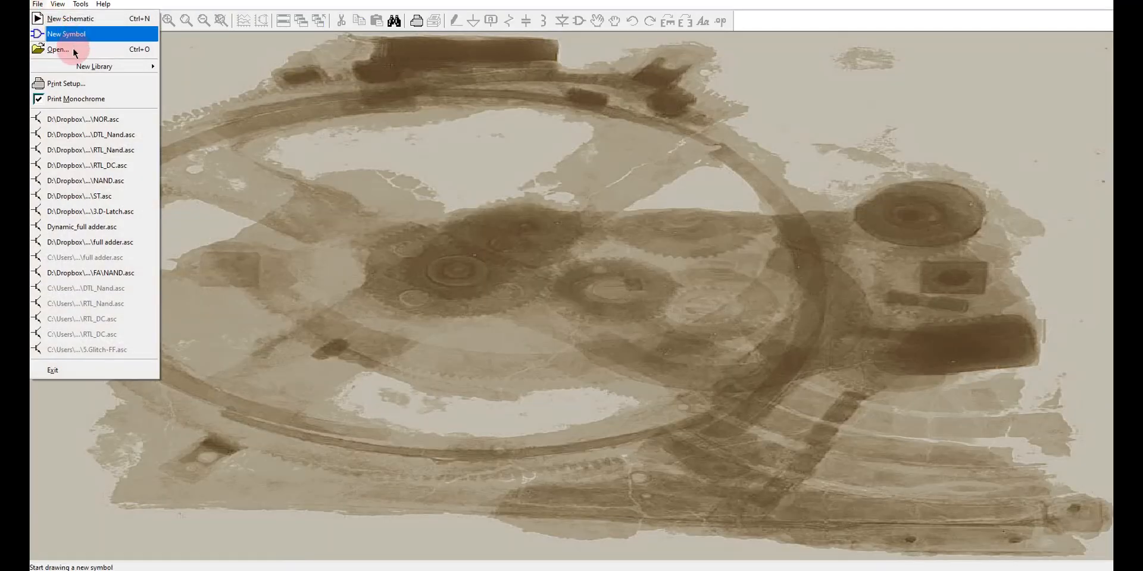
{"action": "left_click", "coordinate": [72, 47]}
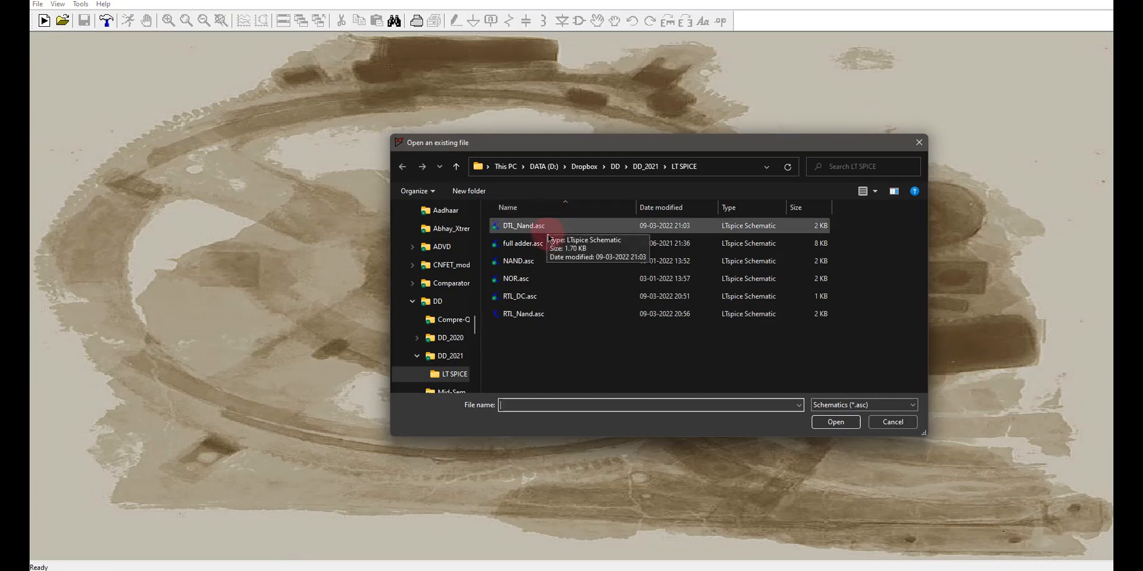
{"action": "left_click", "coordinate": [550, 262]}
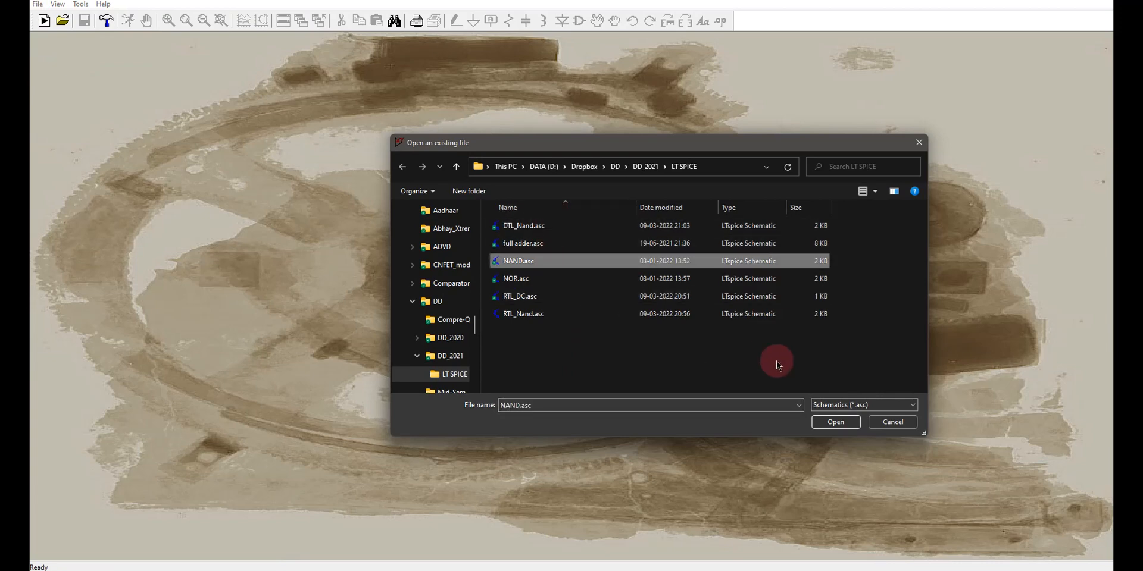
{"action": "left_click", "coordinate": [855, 428]}
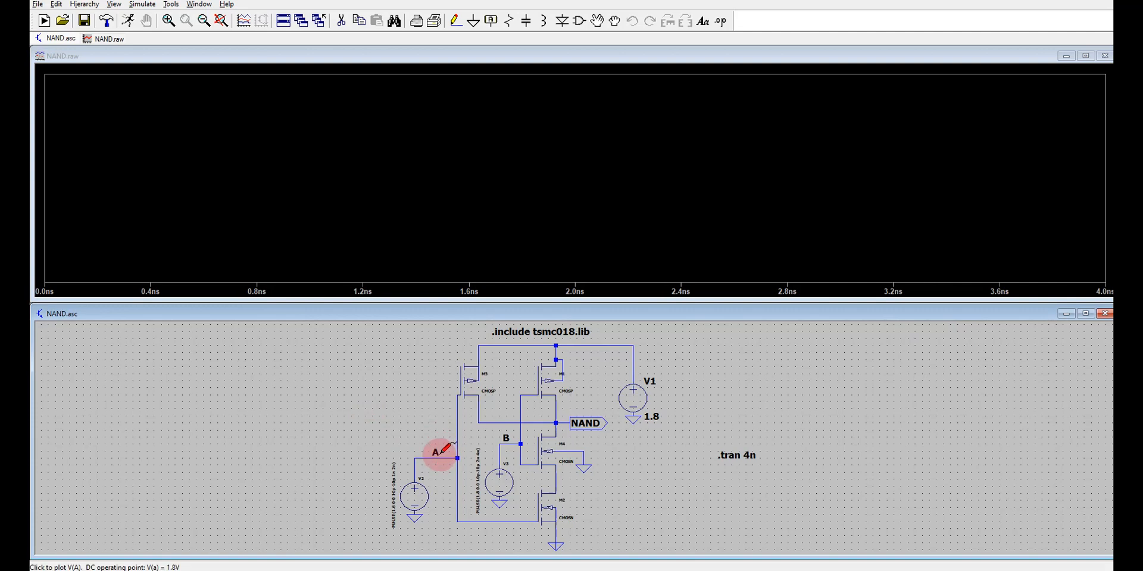
Simulate the NAND circuit and plot the voltages at A, B and NAND with M4's drain current.
{"action": "left_click", "coordinate": [441, 453]}
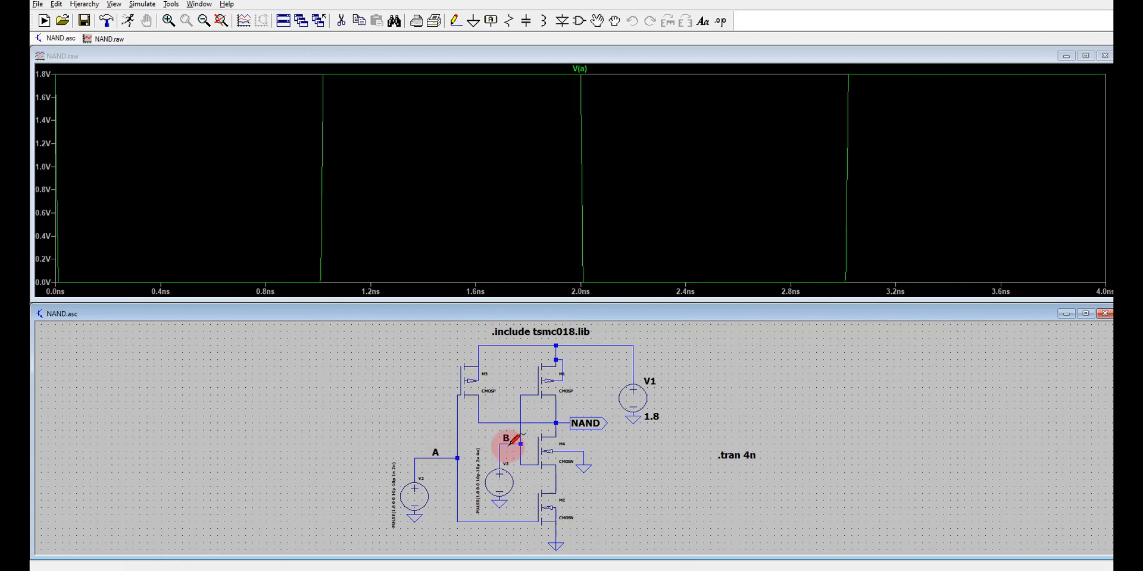
{"action": "left_click", "coordinate": [505, 439]}
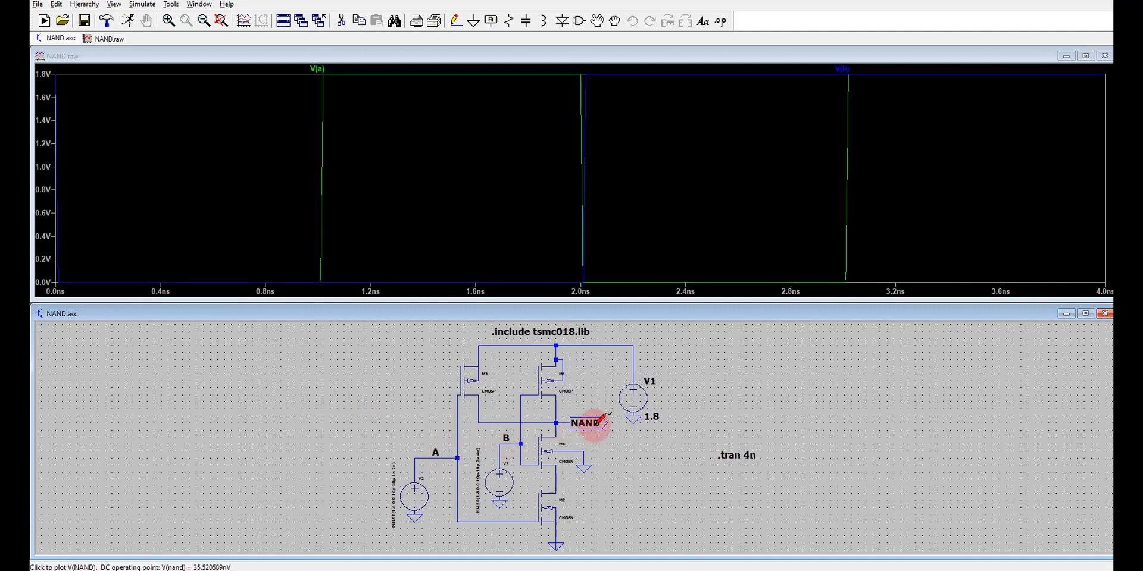
{"action": "left_click", "coordinate": [596, 423]}
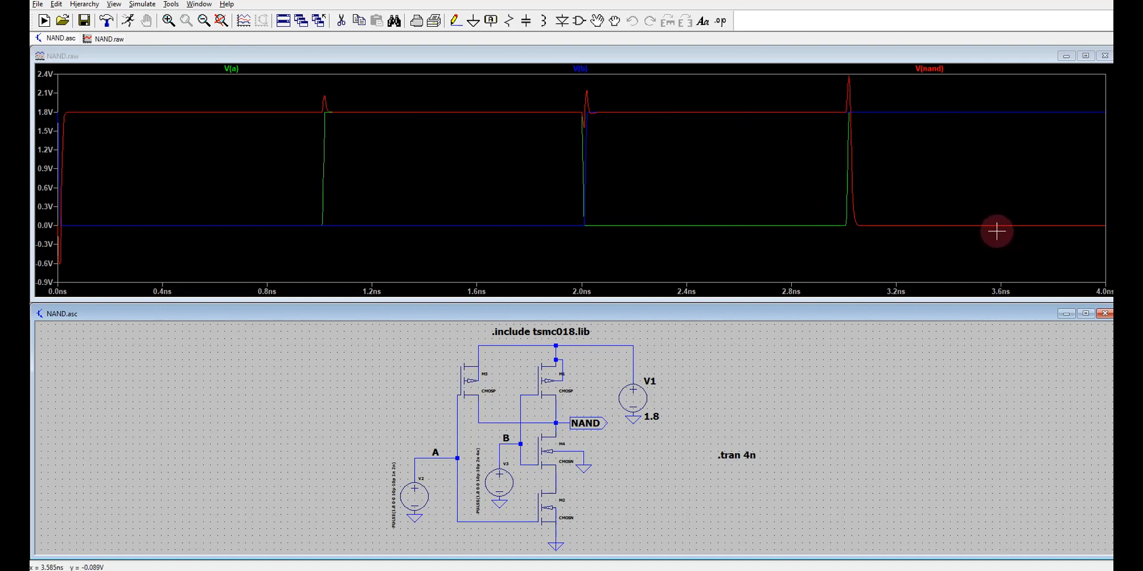
{"action": "left_click", "coordinate": [557, 432]}
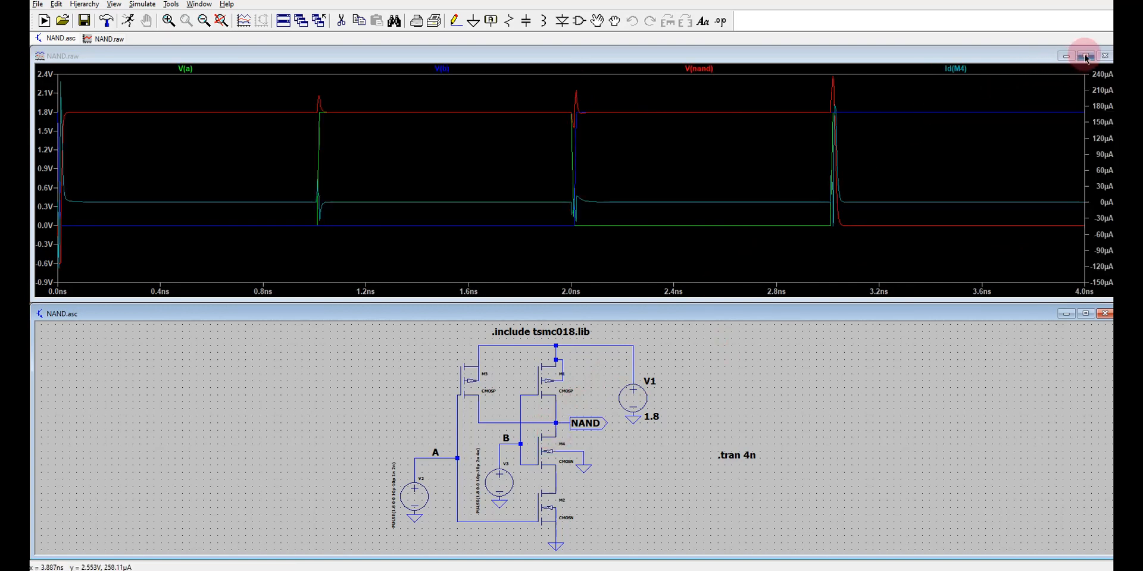
Maximize the NAND waveform window and separate Id(M4) into a new plot pane above the voltage traces.
{"action": "left_click", "coordinate": [1086, 56]}
{"action": "right_click", "coordinate": [673, 295]}
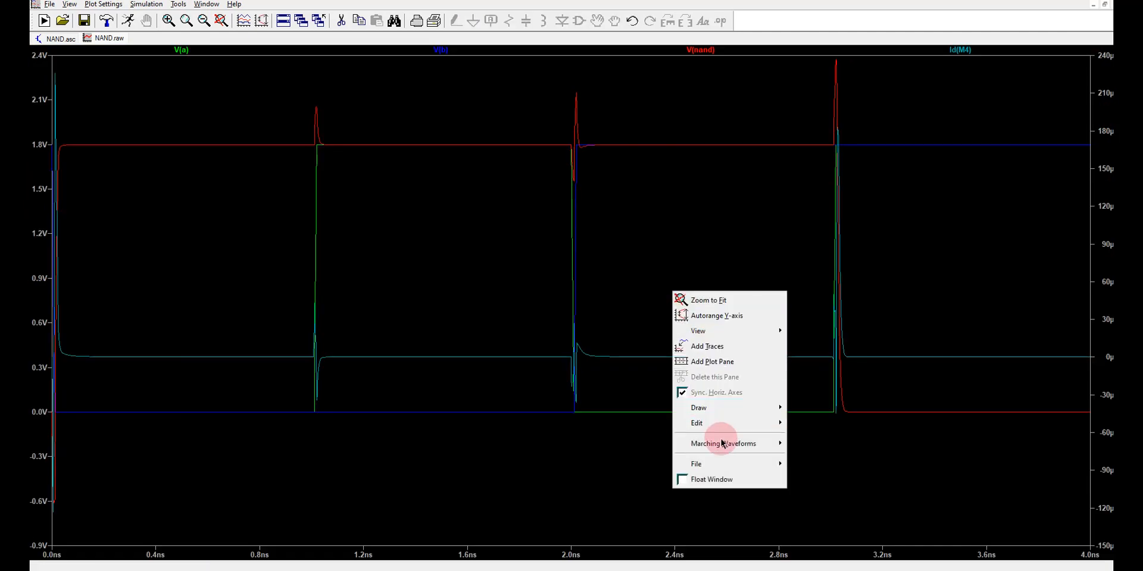
{"action": "left_click", "coordinate": [722, 365]}
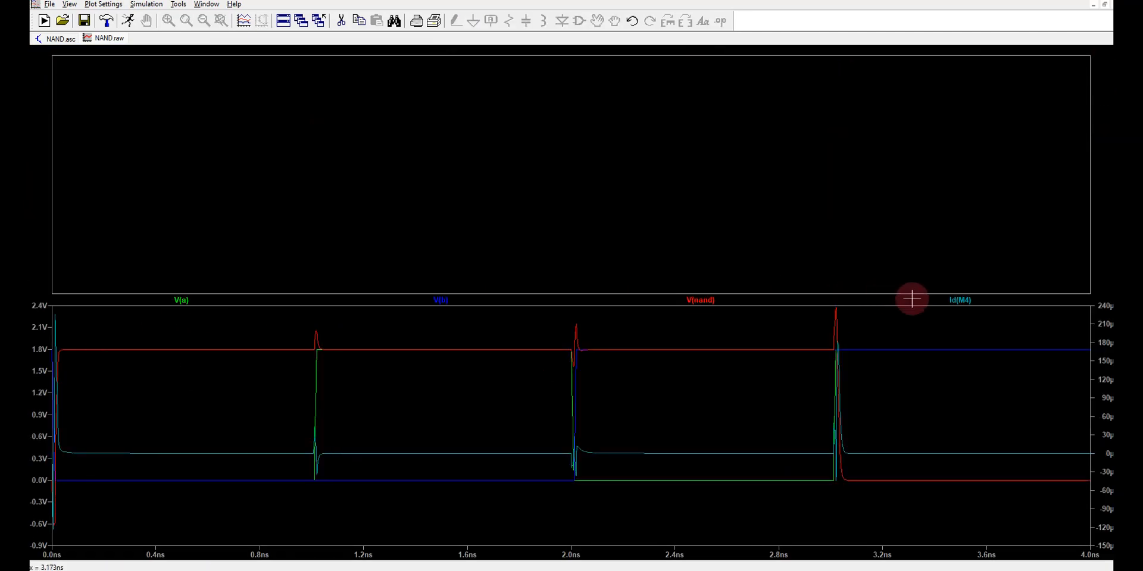
{"action": "left_click_drag", "start_coordinate": [963, 301], "coordinate": [902, 204]}
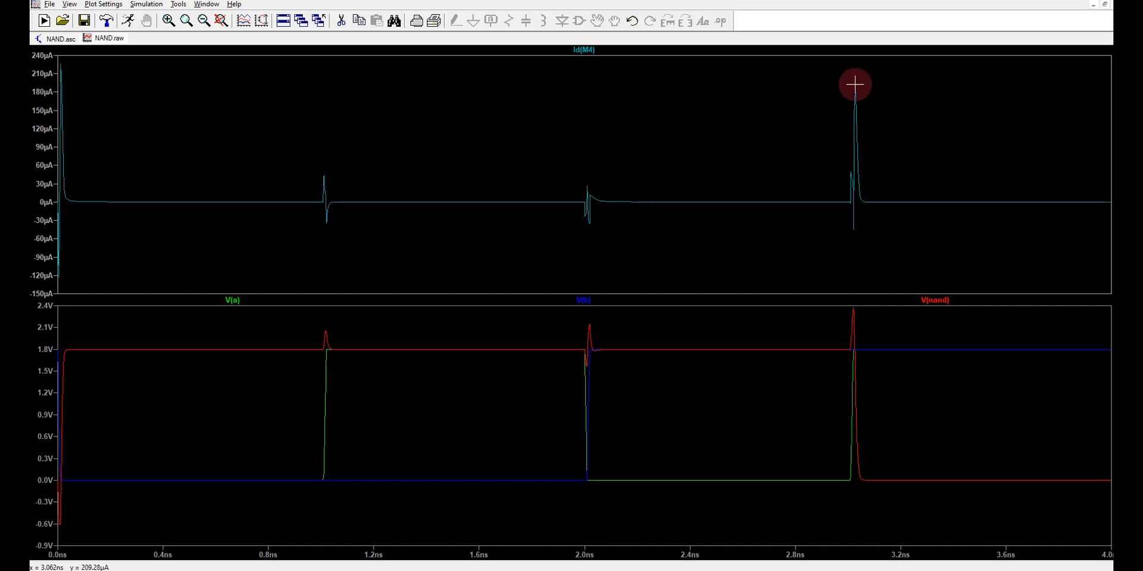
Return to the NAND schematic, then open full adder.asc from the LT SPICE folder and run its simulation.
{"action": "left_click", "coordinate": [57, 43]}
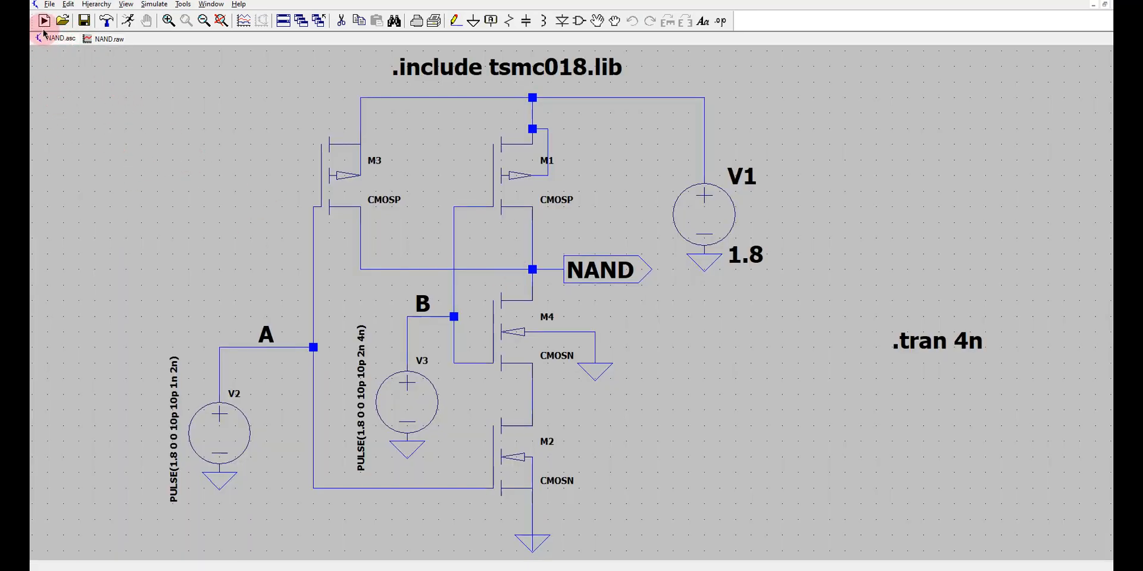
{"action": "left_click", "coordinate": [49, 5]}
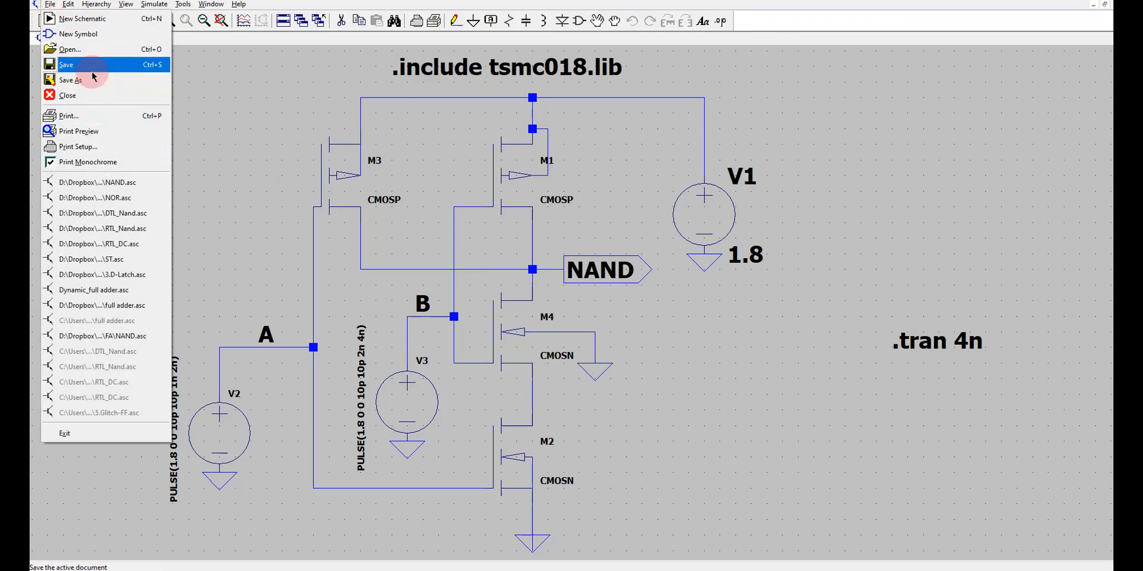
{"action": "left_click", "coordinate": [83, 49]}
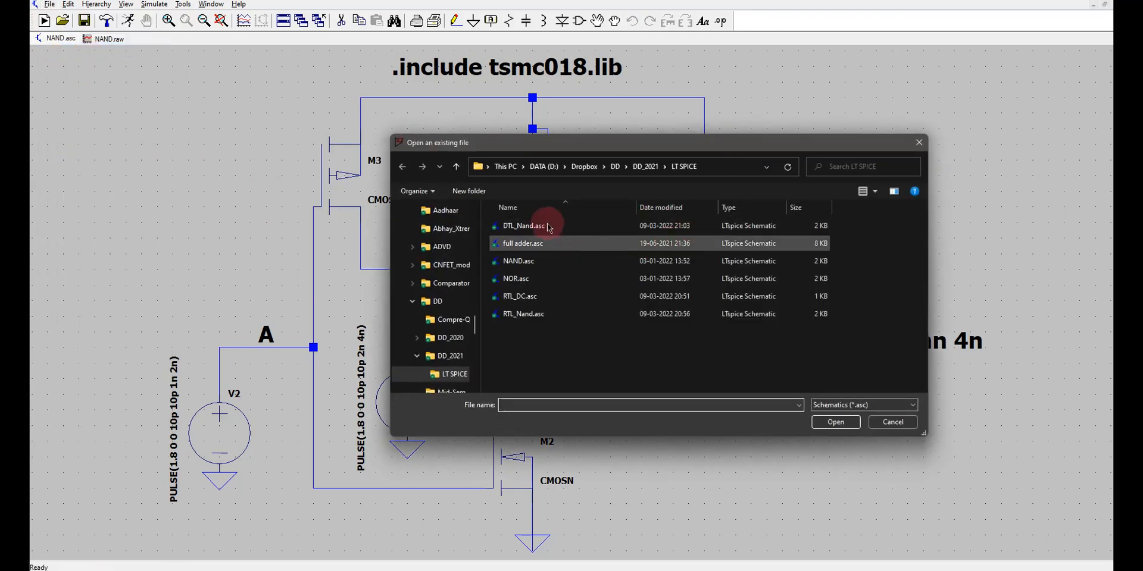
{"action": "left_click", "coordinate": [524, 244]}
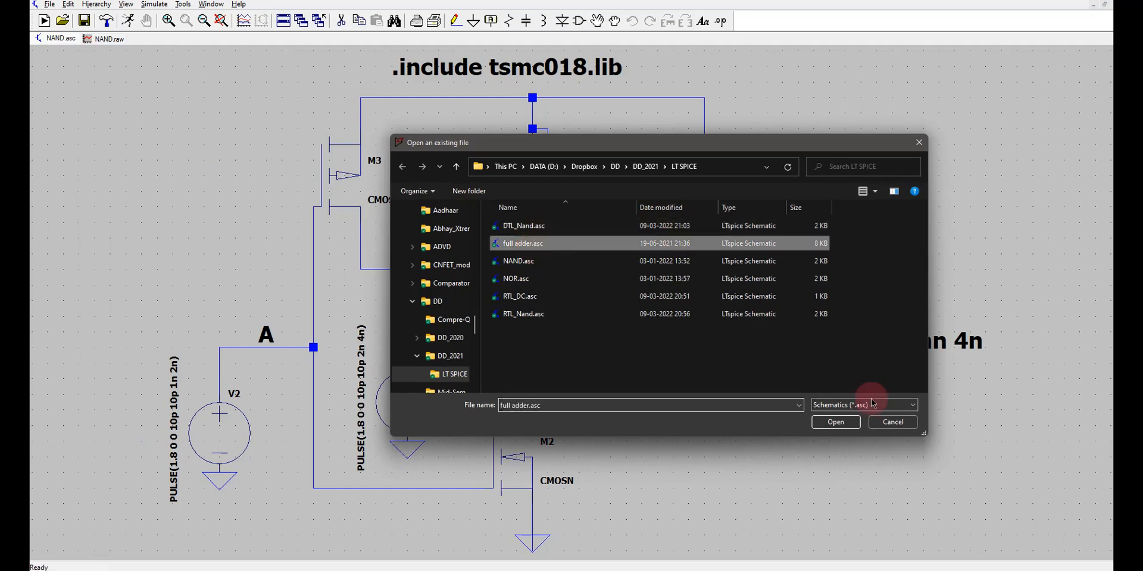
{"action": "left_click", "coordinate": [830, 424]}
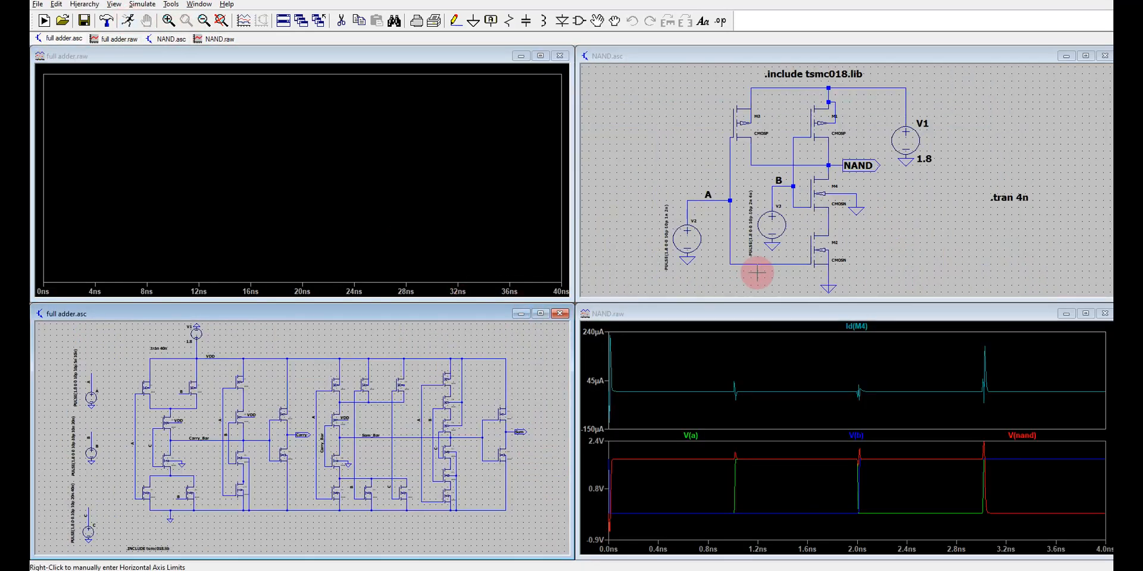
Close the NAND schematic and plot the full adder's A, B, C, Carry and Sum voltages in its maximized waveform window.
{"action": "left_click", "coordinate": [1104, 57]}
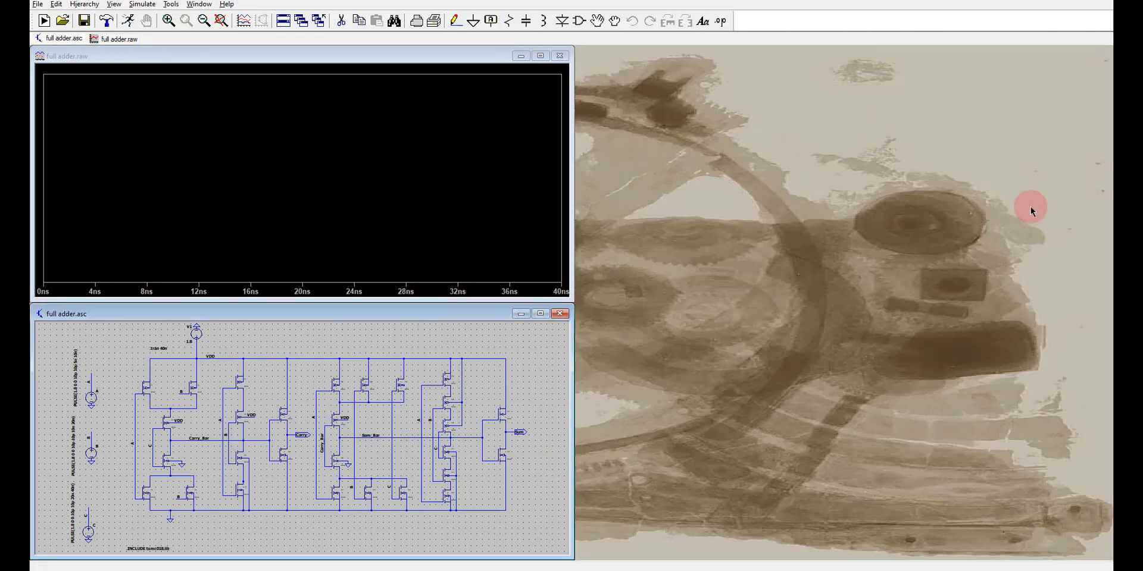
{"action": "left_click", "coordinate": [540, 55]}
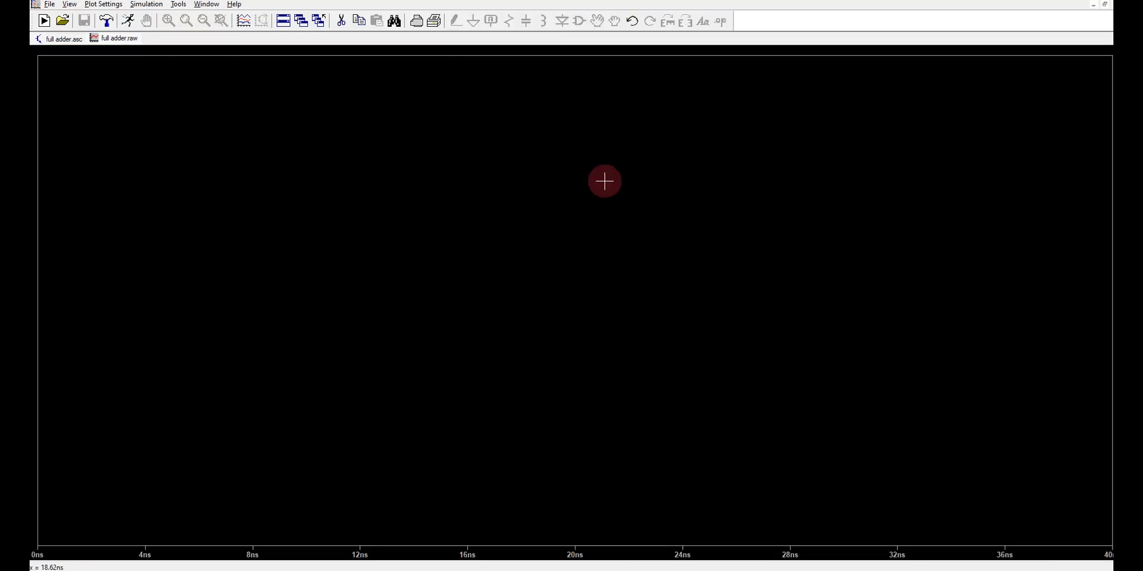
{"action": "left_click", "coordinate": [70, 40]}
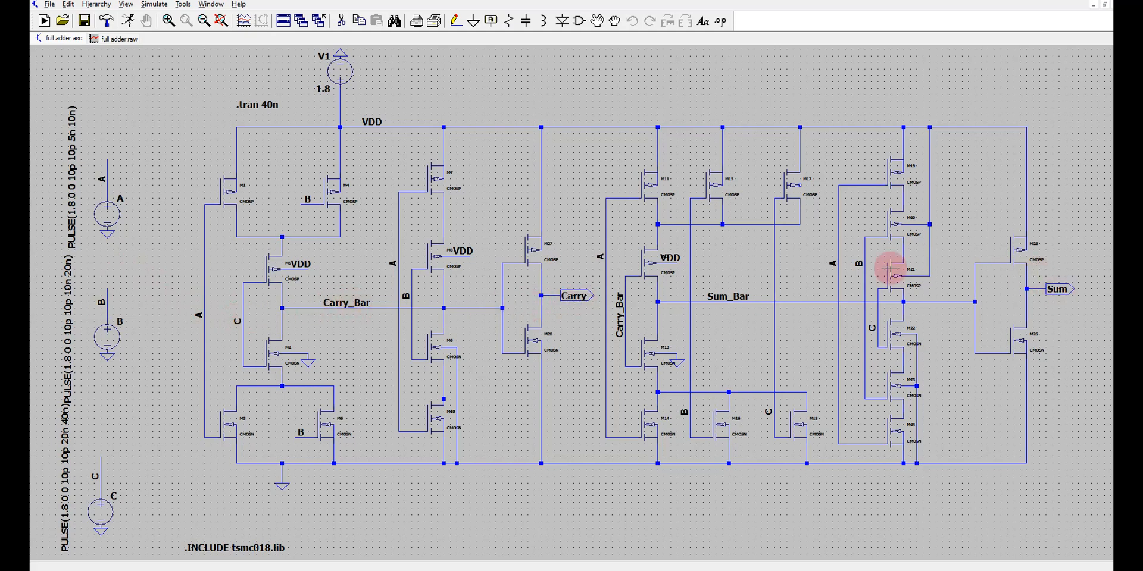
Add four empty plot panes above the combined traces in the full adder waveform window.
{"action": "left_click", "coordinate": [113, 37]}
{"action": "right_click", "coordinate": [349, 235]}
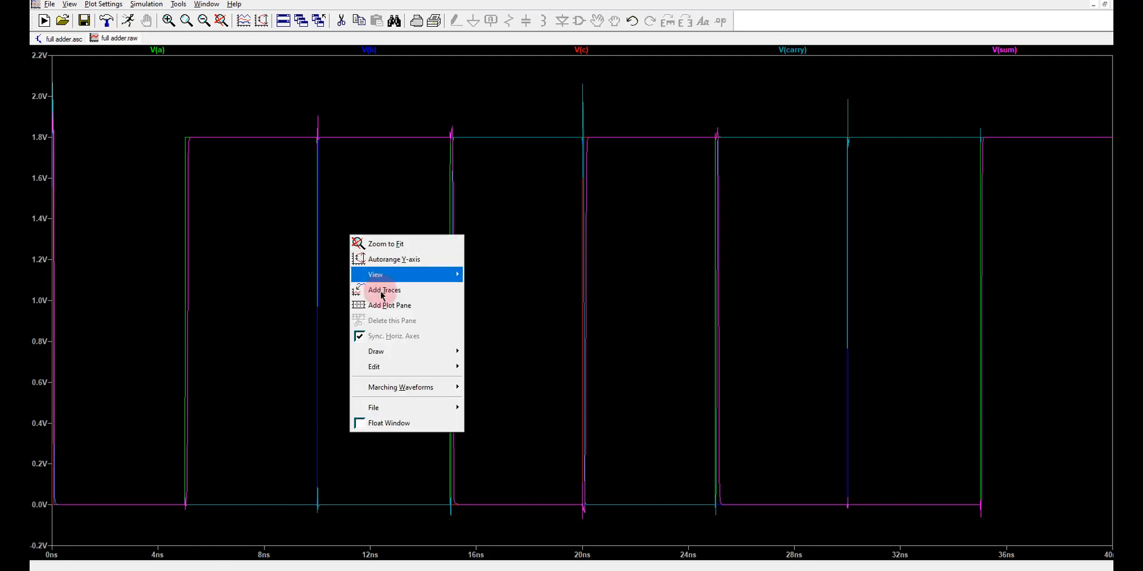
{"action": "left_click", "coordinate": [387, 305]}
{"action": "right_click", "coordinate": [389, 357]}
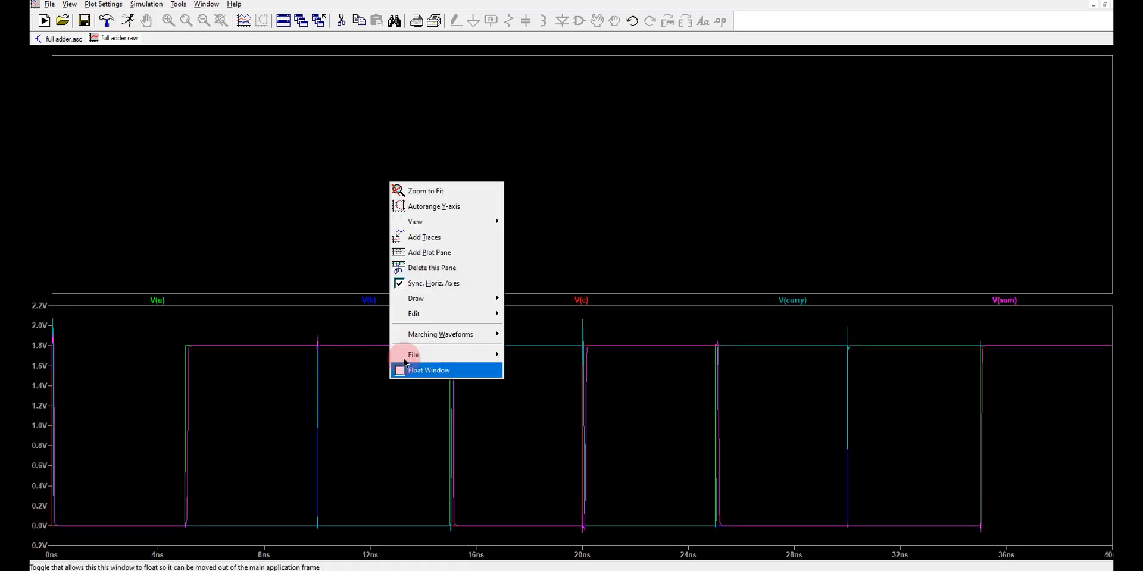
{"action": "left_click", "coordinate": [419, 253]}
{"action": "right_click", "coordinate": [390, 438]}
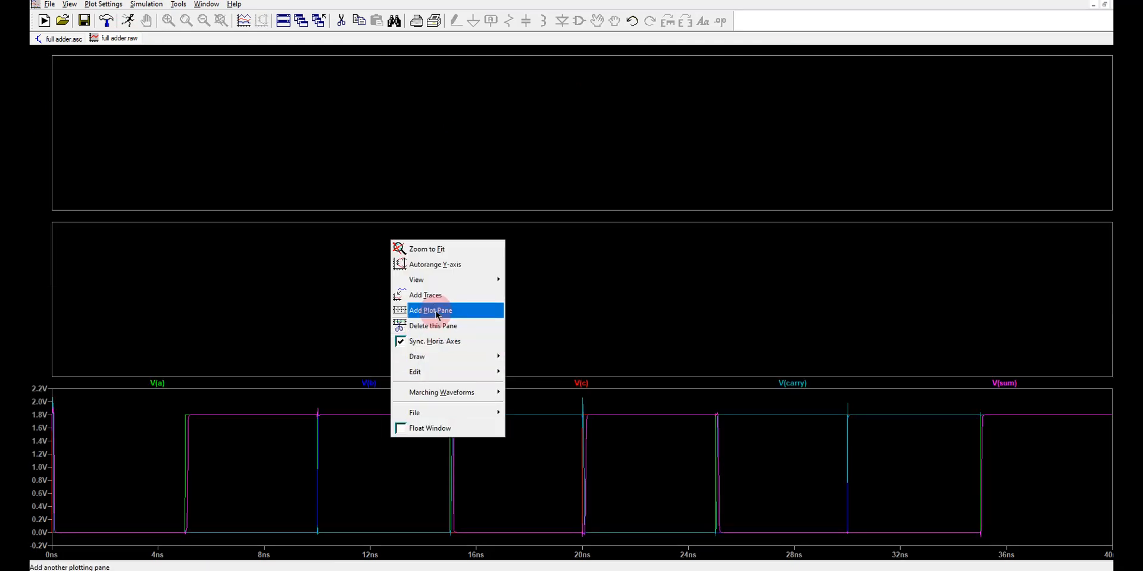
{"action": "left_click", "coordinate": [416, 310]}
{"action": "right_click", "coordinate": [398, 474]}
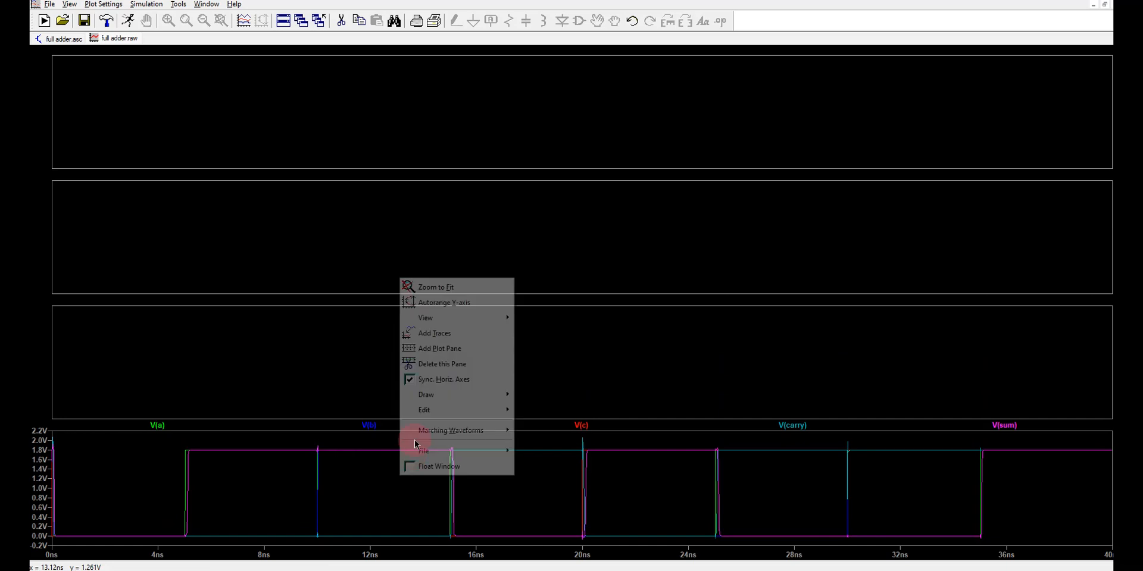
{"action": "left_click", "coordinate": [442, 354]}
Move V(a), V(b), V(c) and V(sum) into the four empty panes in that order, and return to the full adder schematic.
{"action": "left_click_drag", "start_coordinate": [161, 457], "coordinate": [125, 116]}
{"action": "left_click_drag", "start_coordinate": [190, 452], "coordinate": [179, 239]}
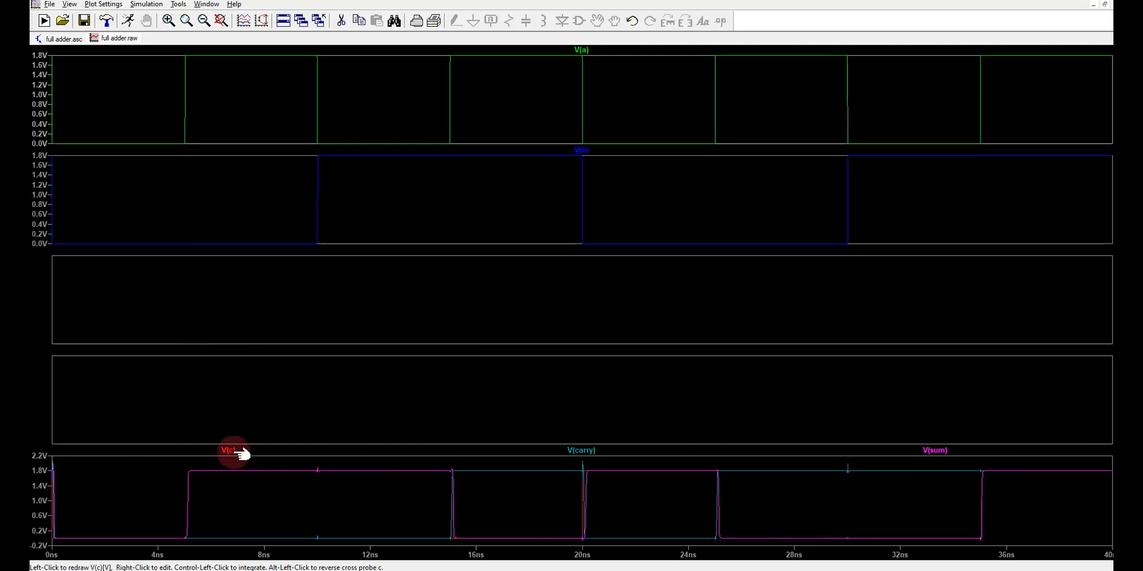
{"action": "left_click_drag", "start_coordinate": [241, 454], "coordinate": [224, 323]}
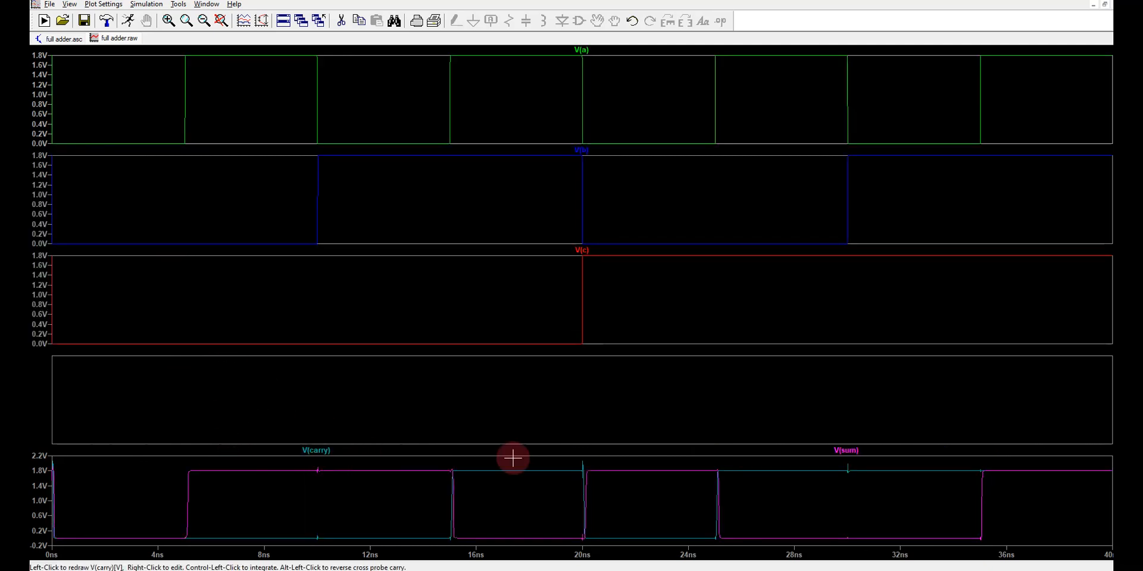
{"action": "left_click_drag", "start_coordinate": [847, 452], "coordinate": [778, 400]}
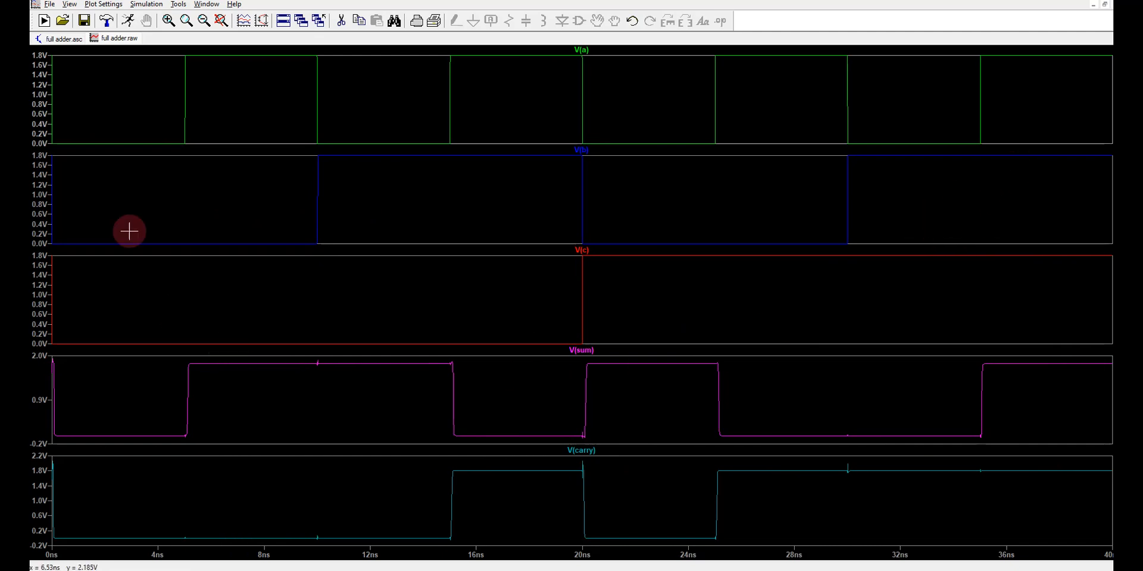
{"action": "left_click", "coordinate": [64, 39]}
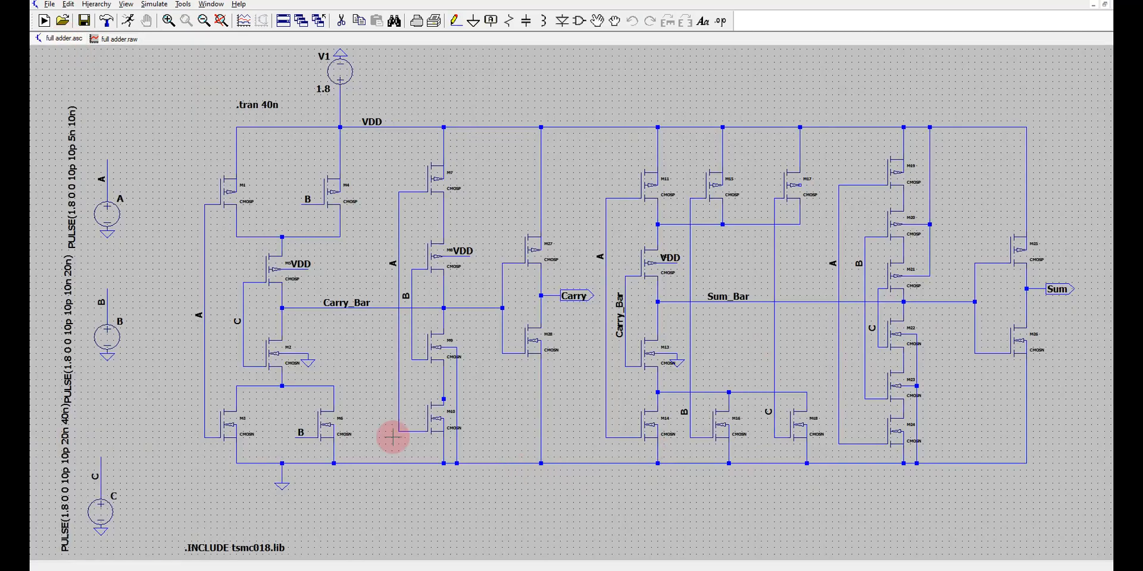